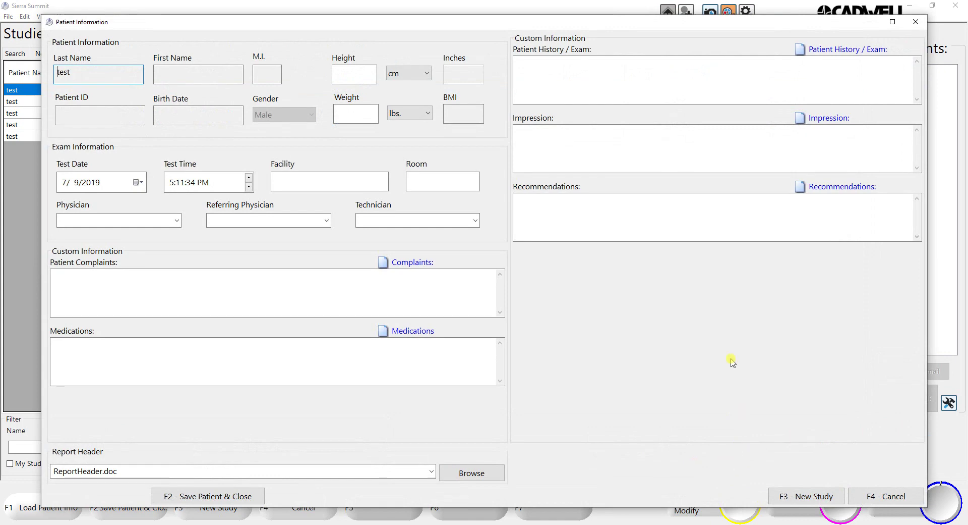
Start a new study with the left-side NCS+ nerve tests Ulnar 2ch (ADM FDI), Median M F and Medain 2ch M F S.
{"action": "left_click", "coordinate": [802, 497]}
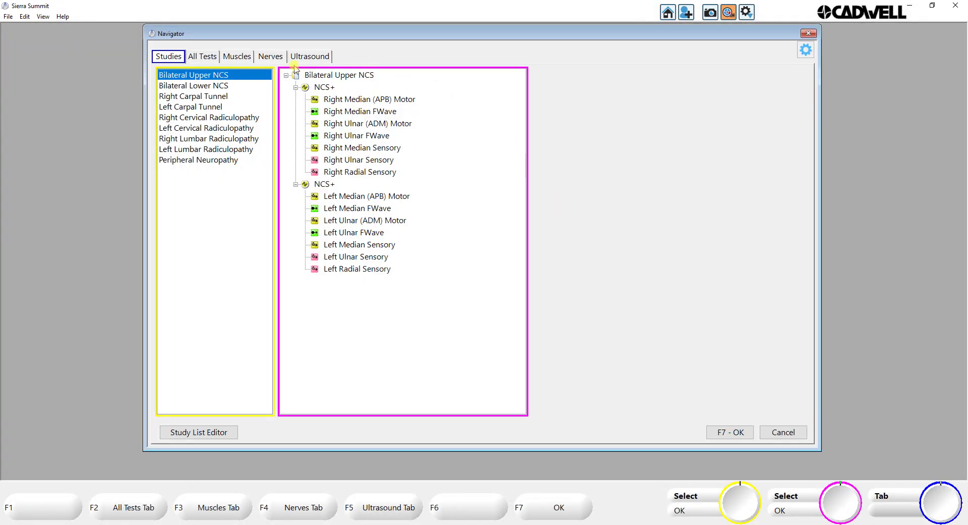
{"action": "left_click", "coordinate": [271, 59]}
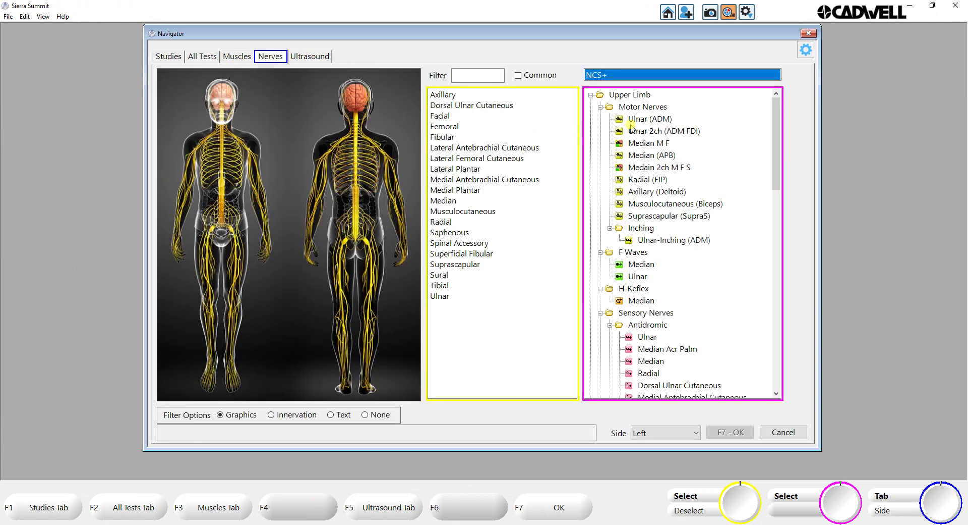
{"action": "left_click", "coordinate": [650, 132]}
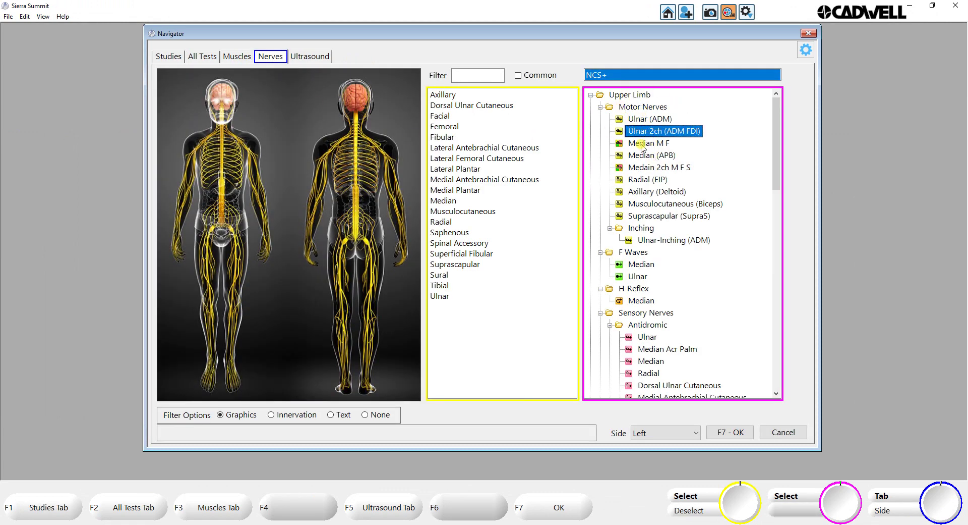
{"action": "left_click", "coordinate": [644, 144]}
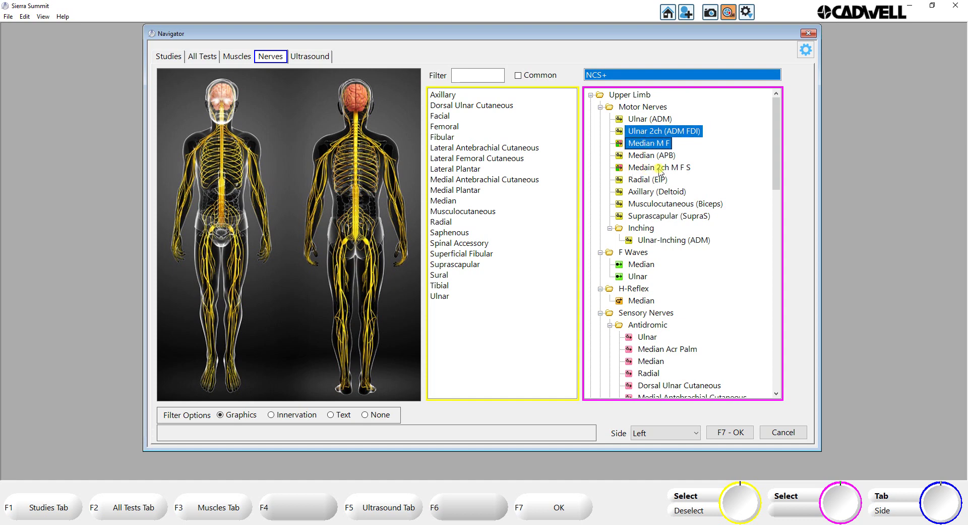
{"action": "left_click", "coordinate": [657, 168]}
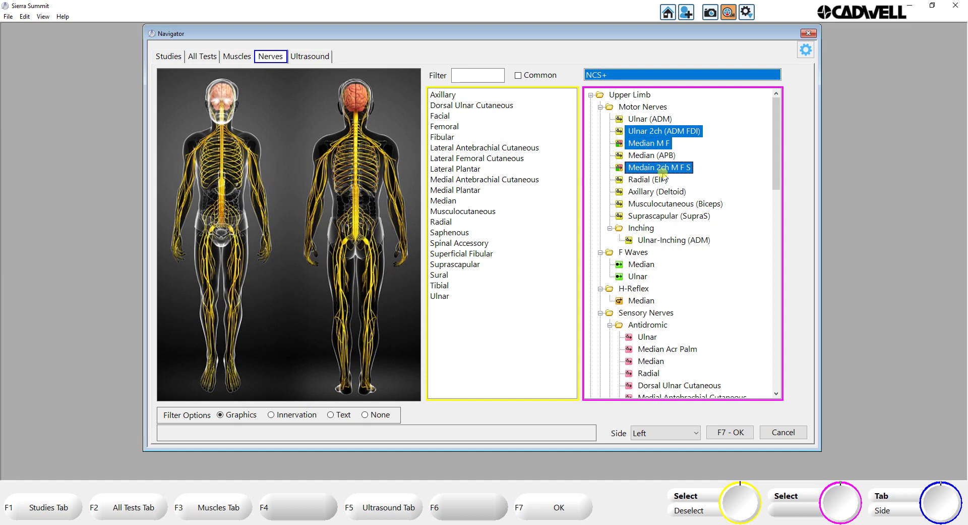
{"action": "left_click", "coordinate": [730, 433]}
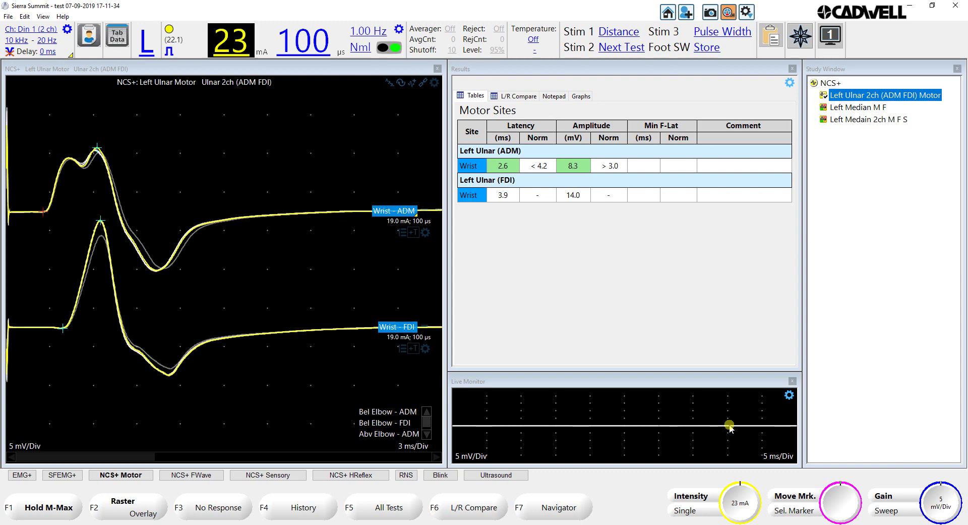
Record the below-elbow and above-elbow responses of the left ulnar two-channel test, and set the gain to 10 mV/Div.
{"action": "key", "text": "Return"}
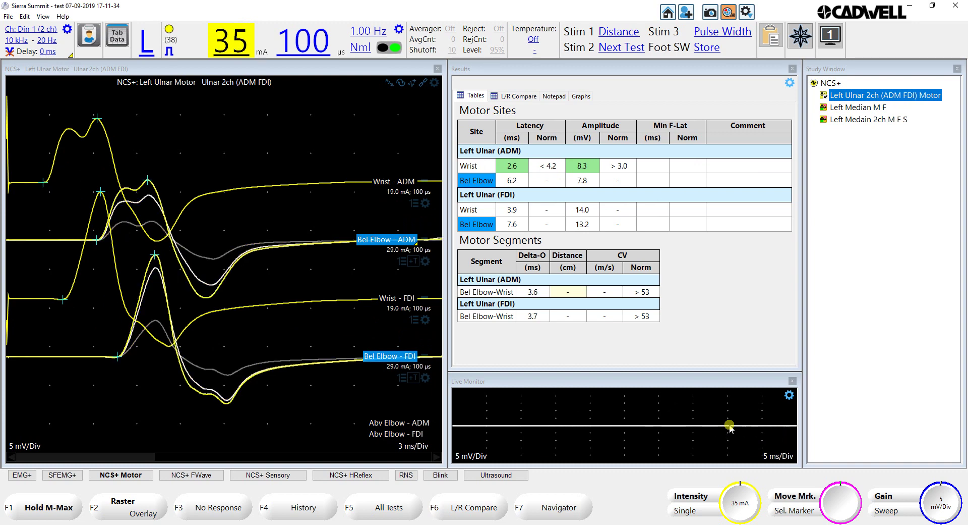
{"action": "key", "text": "Return"}
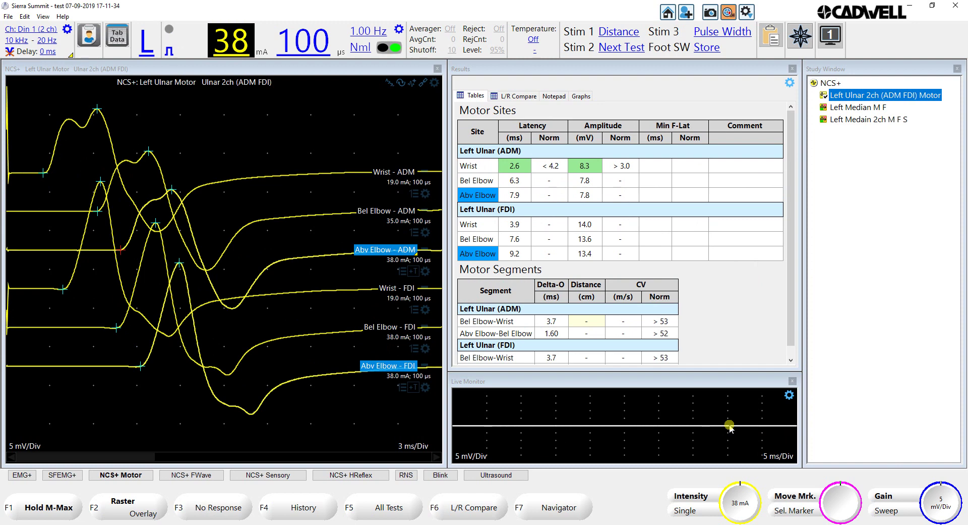
{"action": "key", "text": "Down"}
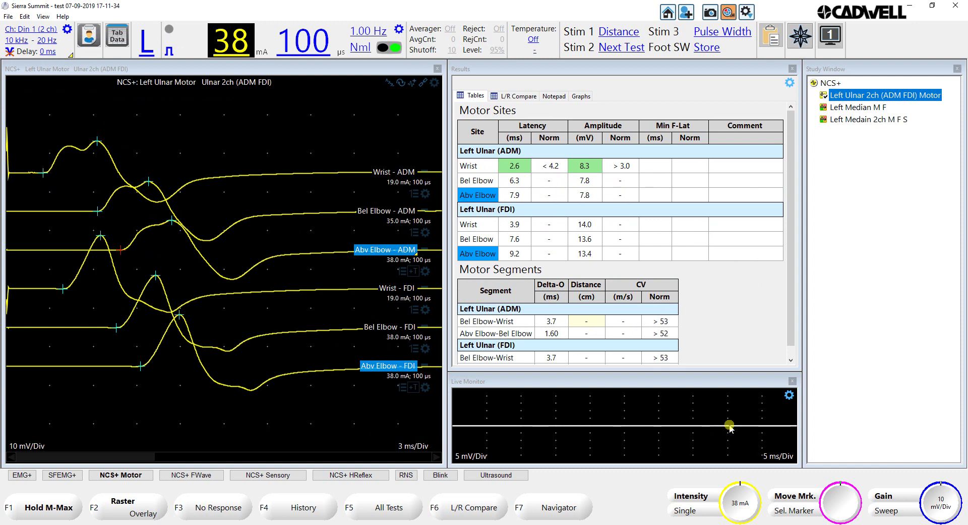
Enter 22 cm for Bel Elbow-Wrist and 12 cm for Abv Elbow-Bel Elbow in both the ADM and FDI motor segments.
{"action": "type", "text": "22"}
{"action": "key", "text": "Return"}
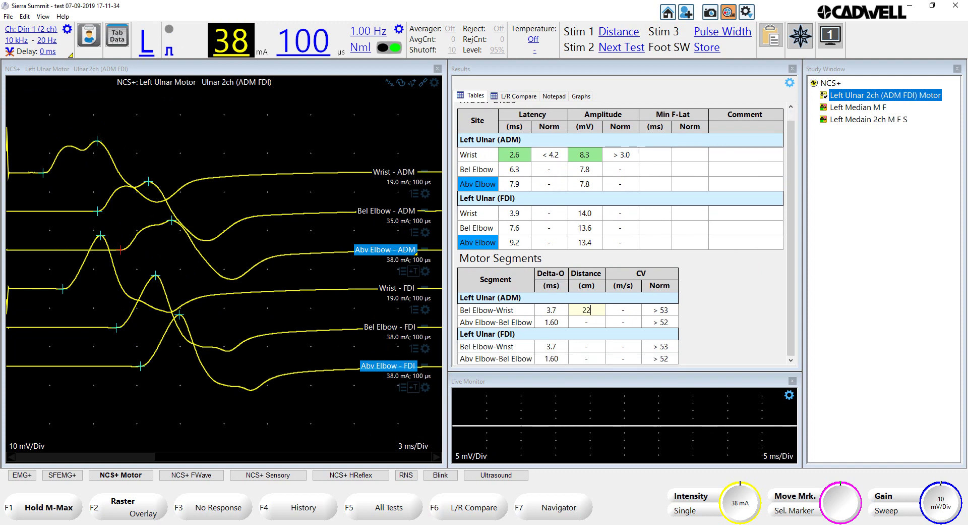
{"action": "type", "text": "12"}
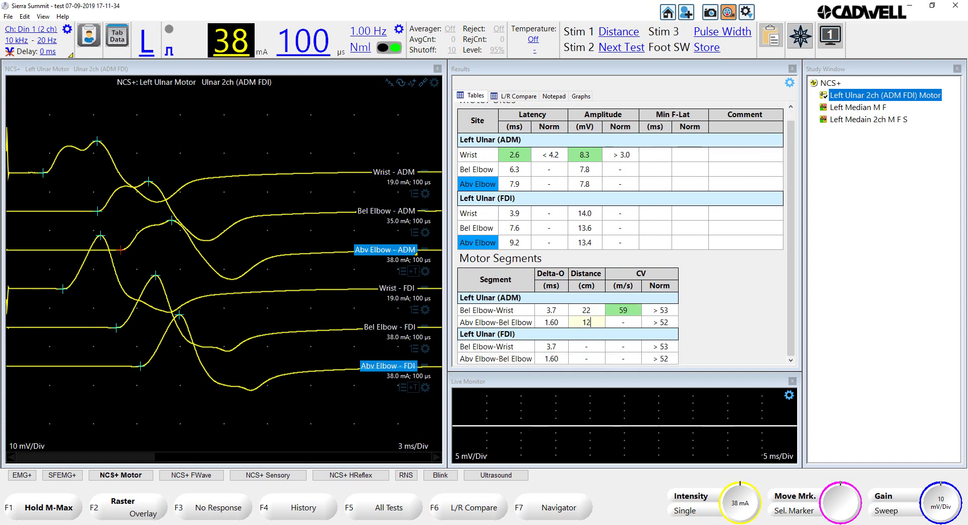
{"action": "key", "text": "Return"}
{"action": "type", "text": "22"}
{"action": "key", "text": "Return"}
{"action": "type", "text": "12"}
{"action": "key", "text": "Return"}
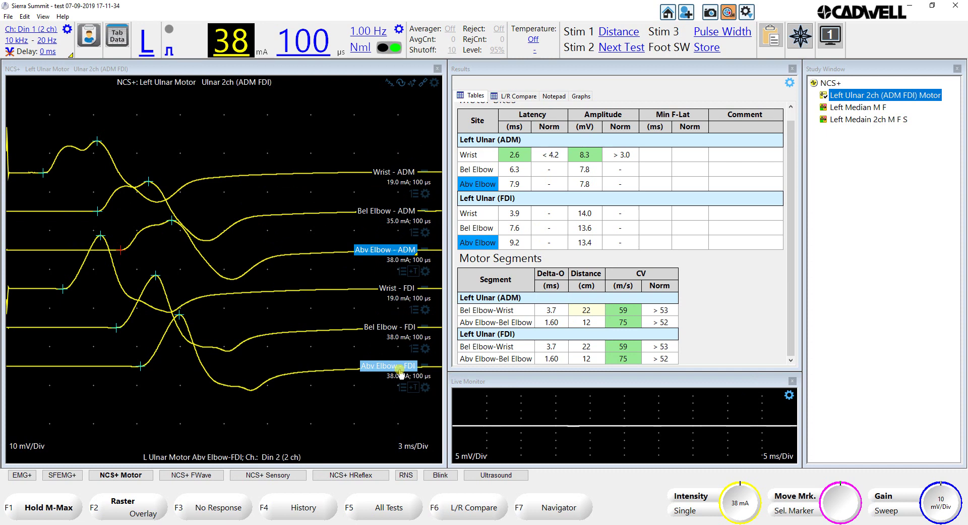
Open the Left Median M F test and record its wrist and elbow motor responses and wrist F-waves.
{"action": "left_click", "coordinate": [850, 108]}
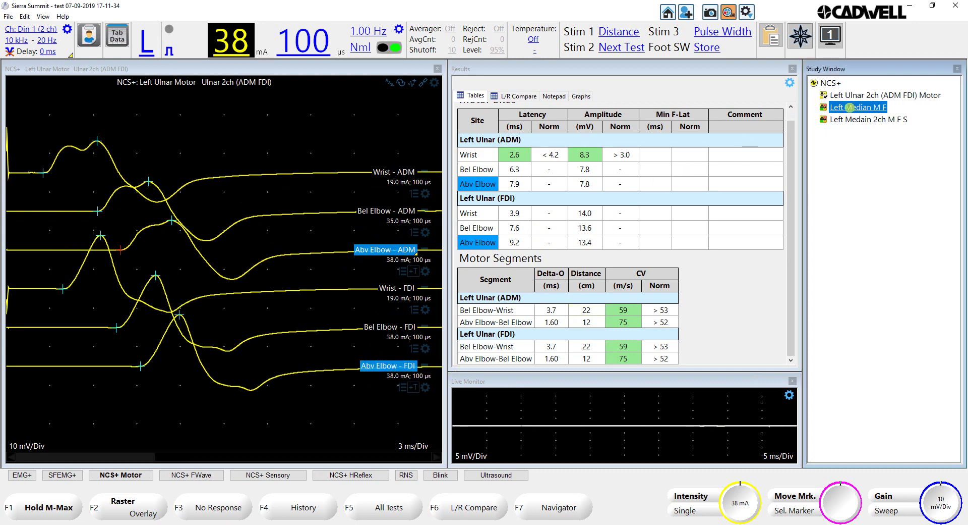
{"action": "left_click", "coordinate": [413, 268]}
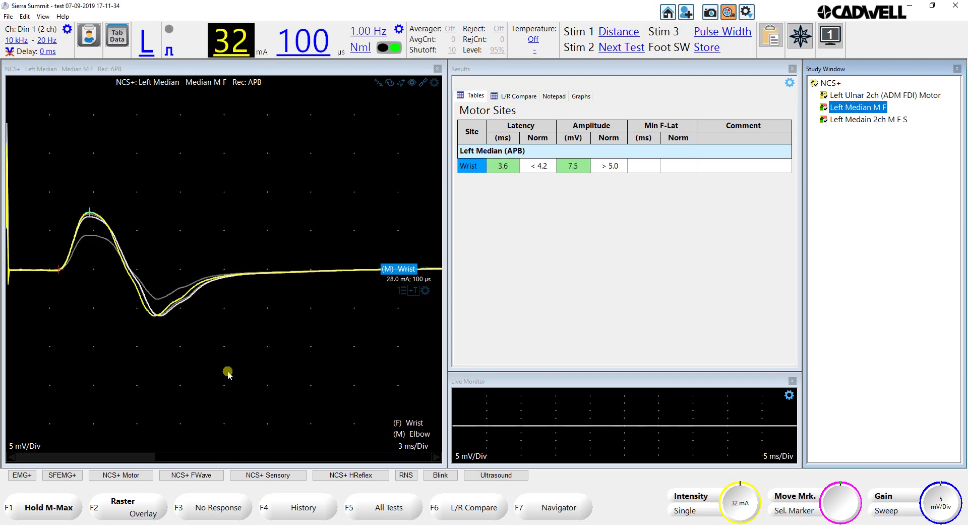
{"action": "key", "text": "F1"}
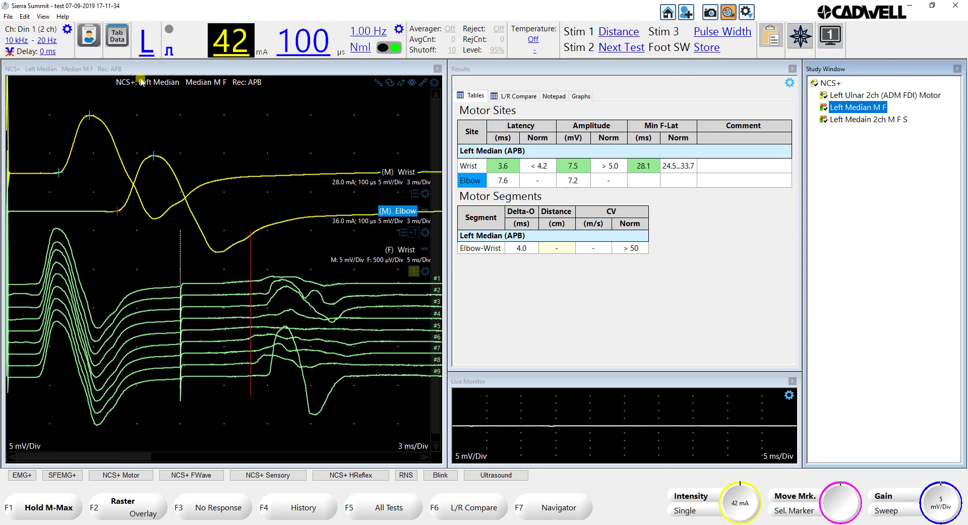
Open the Left Medain 2ch M F S test and switch the tested side to right.
{"action": "left_click", "coordinate": [859, 123]}
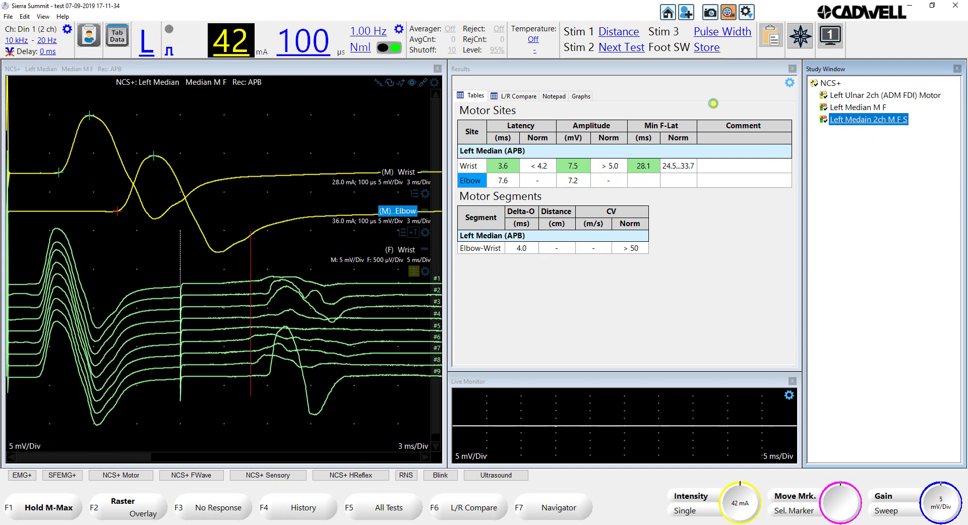
{"action": "left_click", "coordinate": [145, 45]}
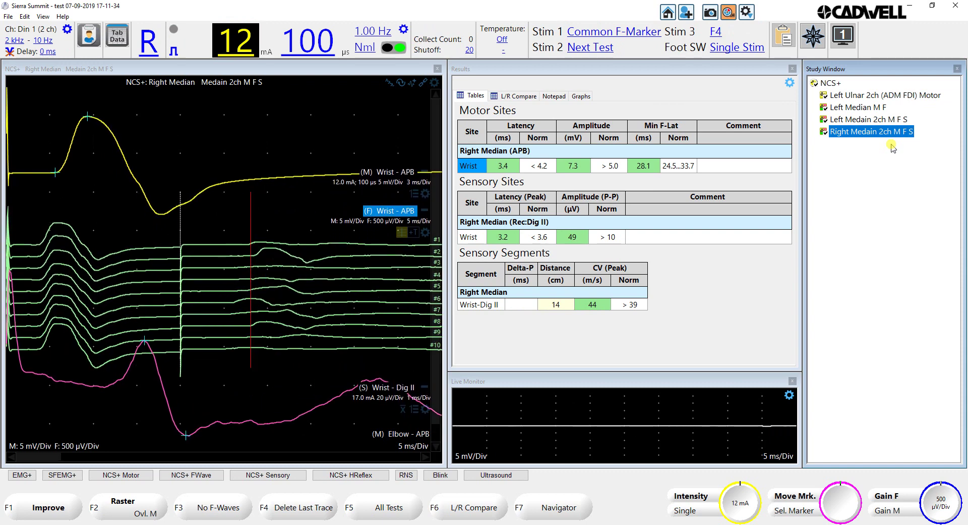
Move the F-wave latency marker of the right median wrist site earlier, to 26.2 ms.
{"action": "key", "text": "Left"}
{"action": "key", "text": "Left"}
{"action": "key", "text": "Left"}
{"action": "key", "text": "Left"}
{"action": "key", "text": "Left"}
{"action": "key", "text": "Left"}
{"action": "key", "text": "Left"}
{"action": "key", "text": "Left"}
{"action": "key", "text": "Left"}
{"action": "key", "text": "Left"}
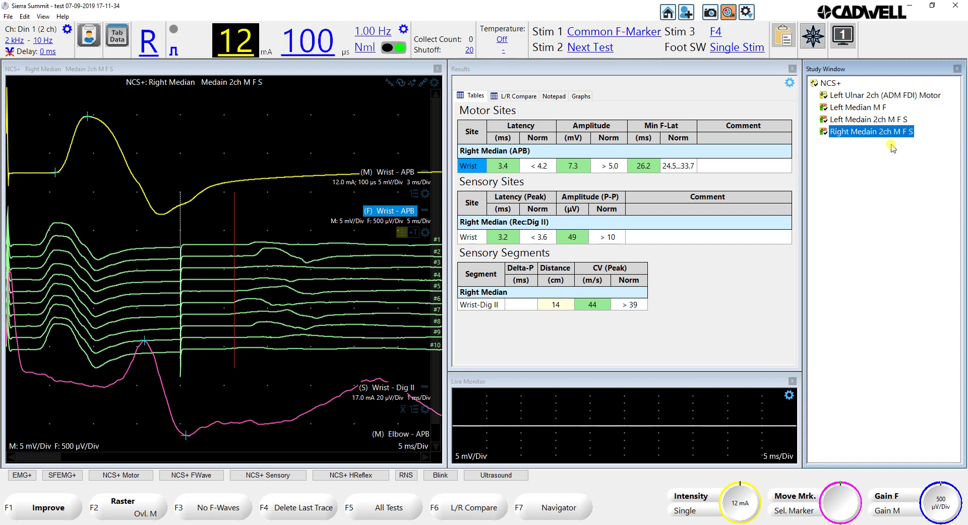
Advance to the Elbow - APB motor site and record its response while raising the stimulus intensity to 33 mA.
{"action": "key", "text": "Return"}
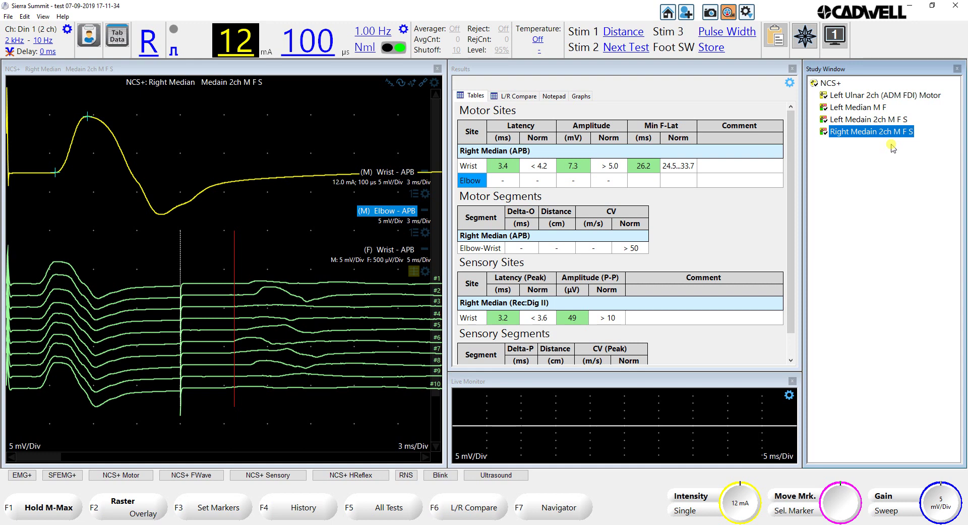
{"action": "key", "text": "Up"}
{"action": "key", "text": "Up"}
{"action": "key", "text": "Up"}
{"action": "key", "text": "Up"}
{"action": "key", "text": "Up"}
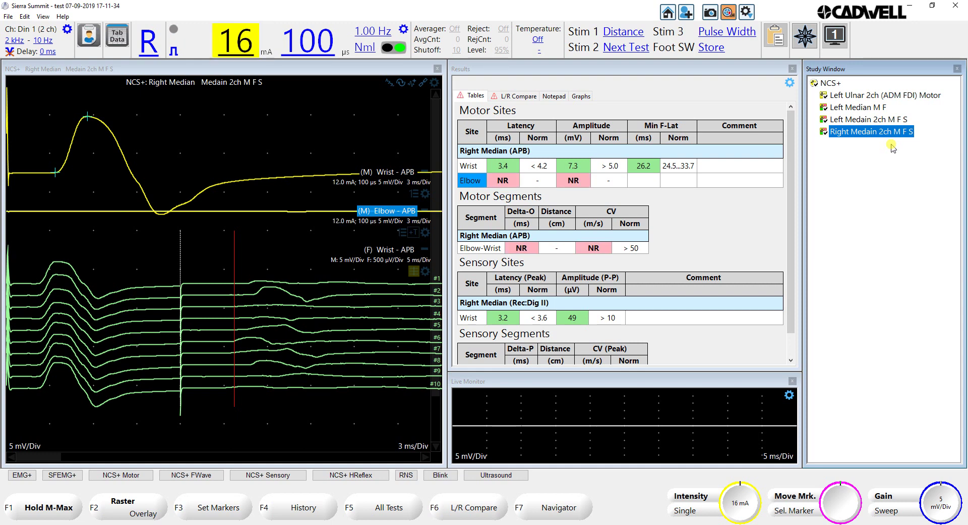
{"action": "key", "text": "Up"}
{"action": "key", "text": "Up"}
{"action": "key", "text": "Up"}
{"action": "key", "text": "Up"}
{"action": "key", "text": "Up"}
{"action": "key", "text": "Up"}
{"action": "key", "text": "Up"}
{"action": "key", "text": "Up"}
{"action": "key", "text": "Up"}
{"action": "key", "text": "Up"}
{"action": "key", "text": "Up"}
{"action": "key", "text": "Up"}
{"action": "key", "text": "Up"}
{"action": "key", "text": "Up"}
{"action": "key", "text": "Up"}
{"action": "key", "text": "Up"}
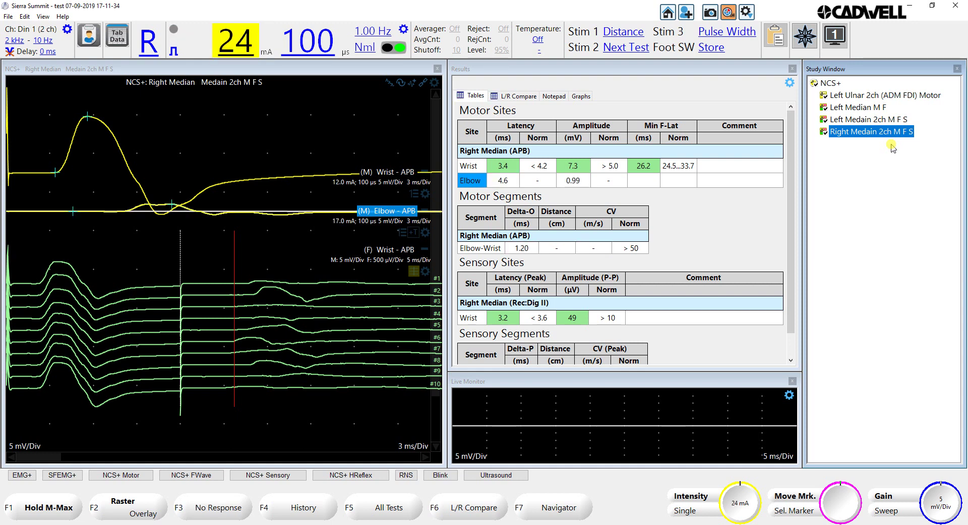
{"action": "key", "text": "space"}
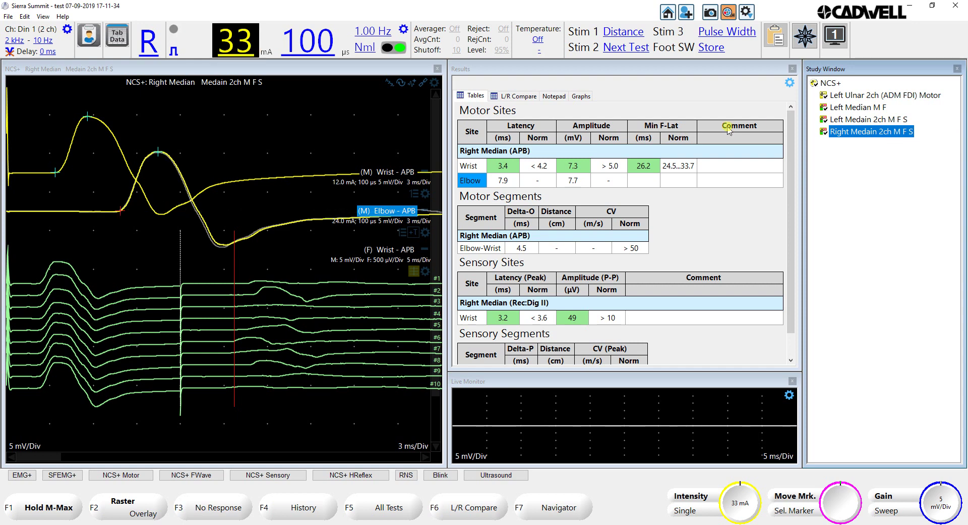
Review the right median traces and result tables, and enter a distance of 22 cm for the Elbow-Wrist motor segment.
{"action": "left_click", "coordinate": [433, 285]}
{"action": "scroll", "coordinate": [433, 285], "scroll_direction": "down", "scroll_amount": 1}
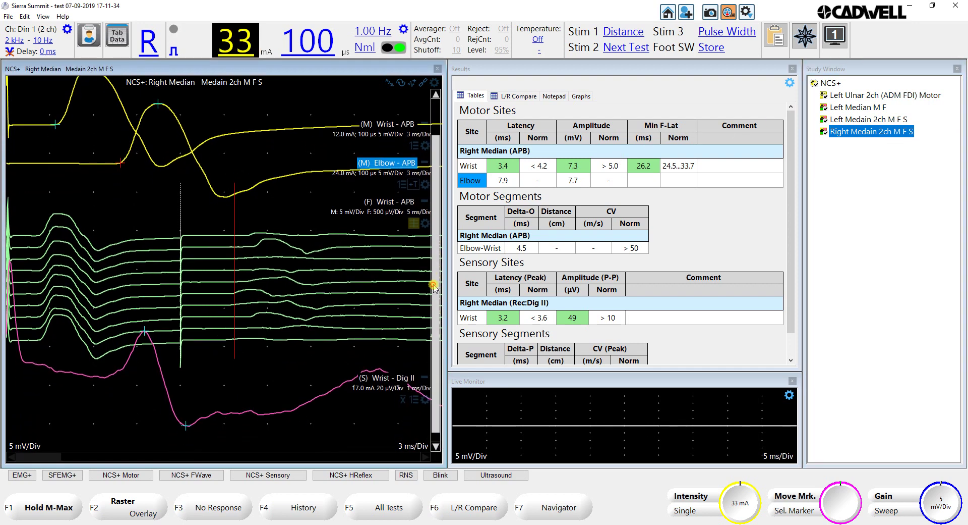
{"action": "scroll", "coordinate": [433, 285], "scroll_direction": "up", "scroll_amount": 1}
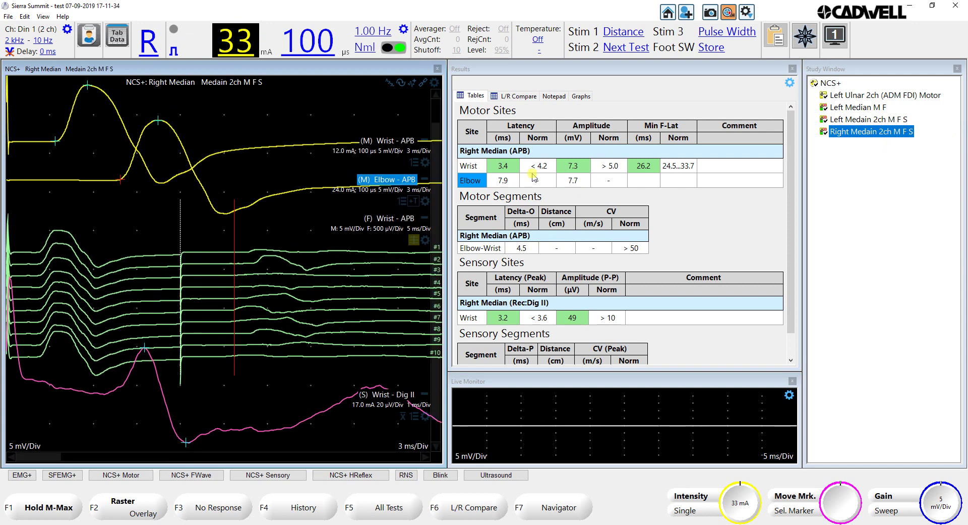
{"action": "scroll", "coordinate": [515, 314], "scroll_direction": "down", "scroll_amount": 1}
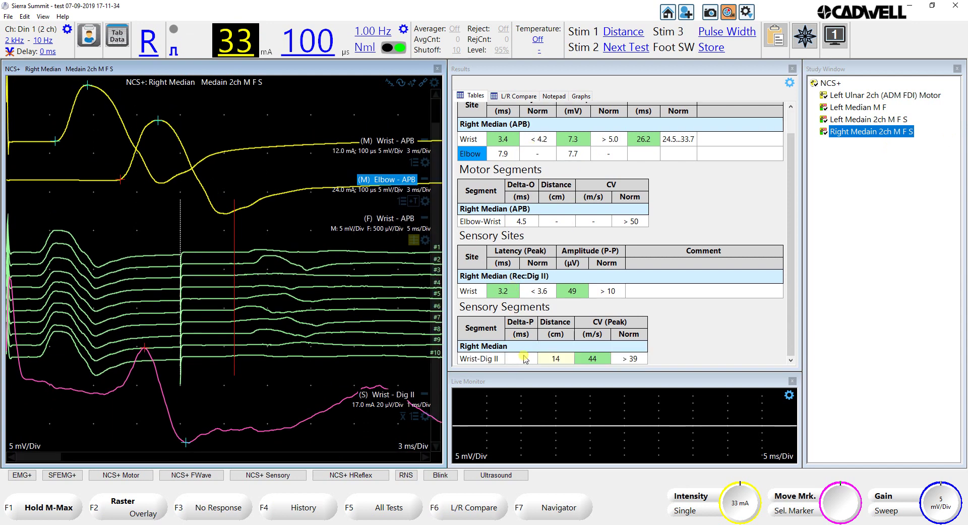
{"action": "scroll", "coordinate": [539, 310], "scroll_direction": "up", "scroll_amount": 1}
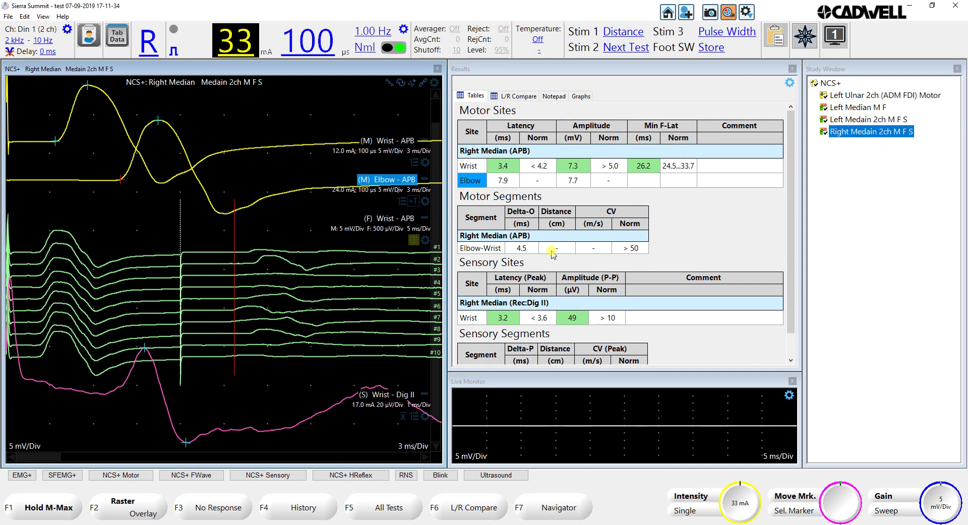
{"action": "left_click", "coordinate": [554, 249]}
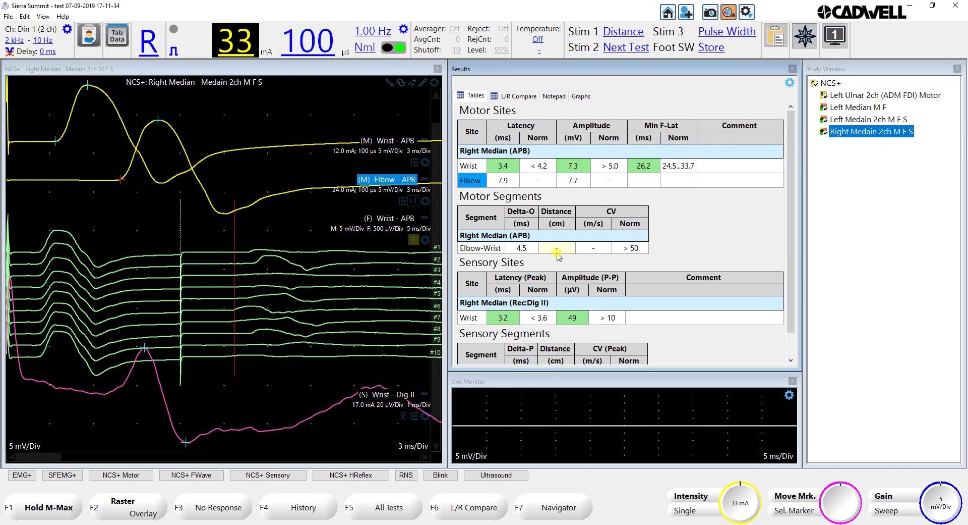
{"action": "type", "text": "22"}
{"action": "key", "text": "Return"}
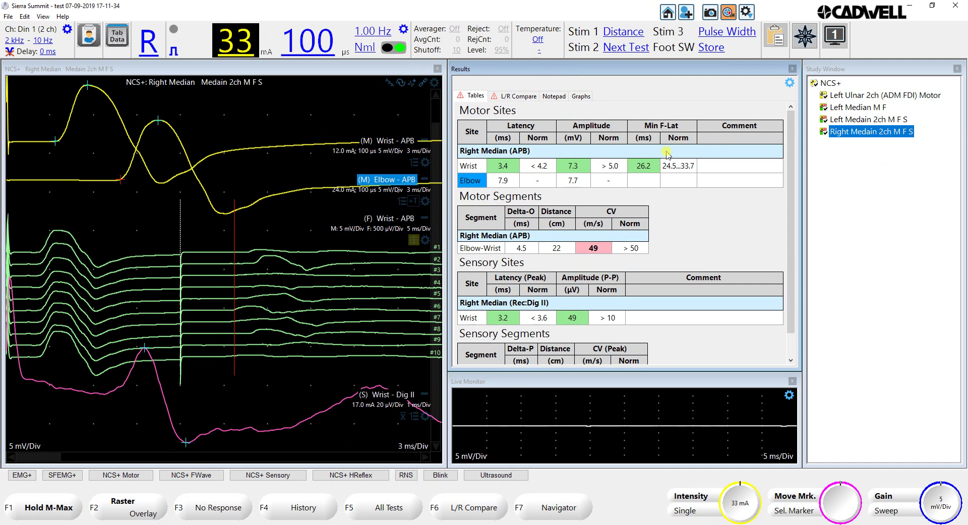
Return to the studies list and open the upper limb NCS+ tests in the test protocol setup.
{"action": "left_click", "coordinate": [669, 12]}
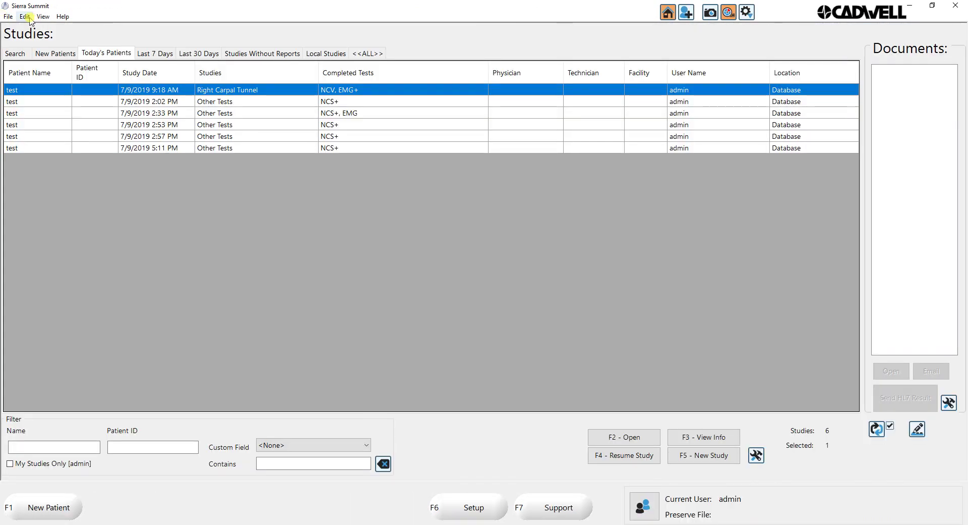
{"action": "left_click", "coordinate": [29, 19]}
{"action": "left_click", "coordinate": [50, 28]}
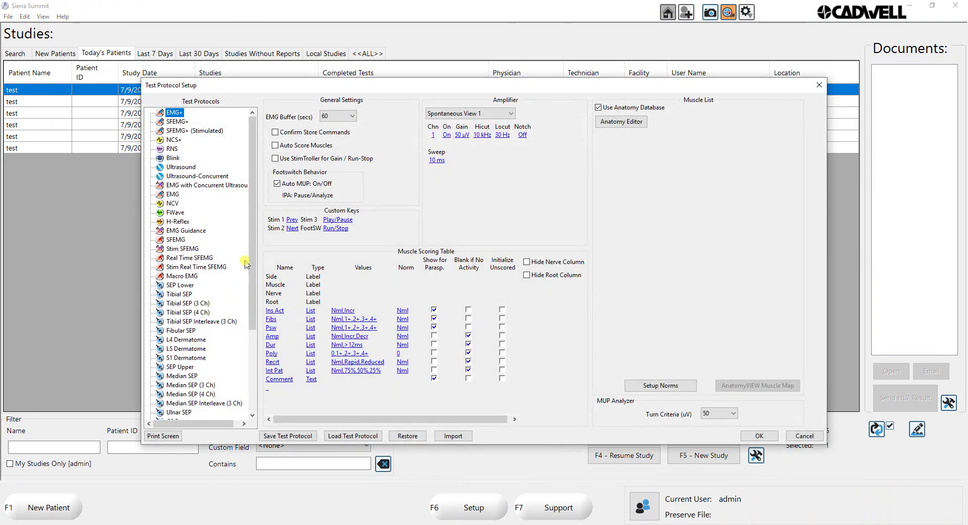
{"action": "left_click", "coordinate": [173, 139]}
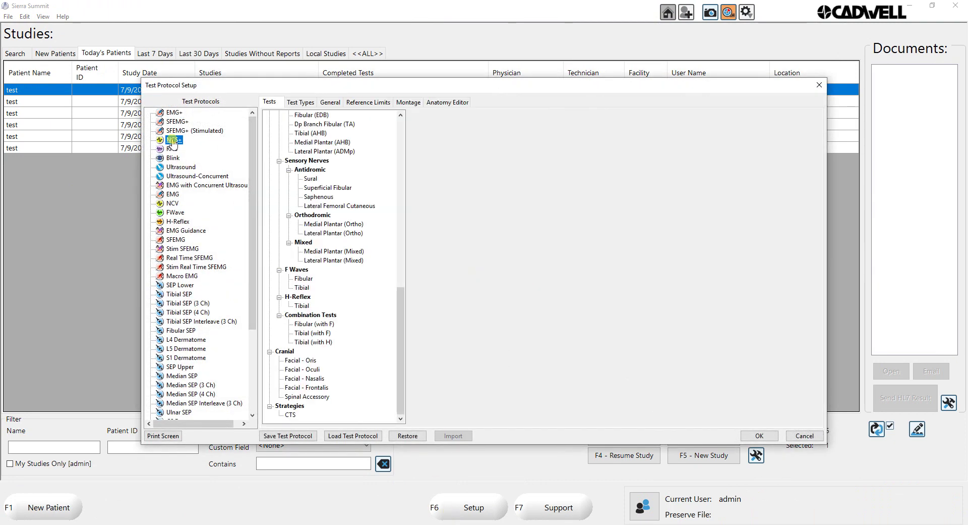
{"action": "left_click_drag", "start_coordinate": [397, 315], "coordinate": [401, 146]}
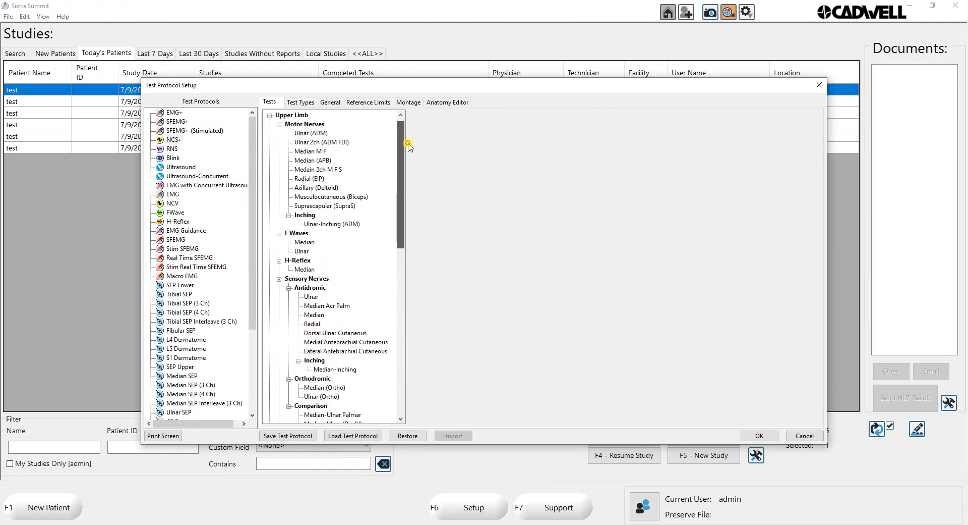
Delete the Ulnar 2ch (ADM FDI) test from the upper limb motor nerves.
{"action": "right_click", "coordinate": [311, 144]}
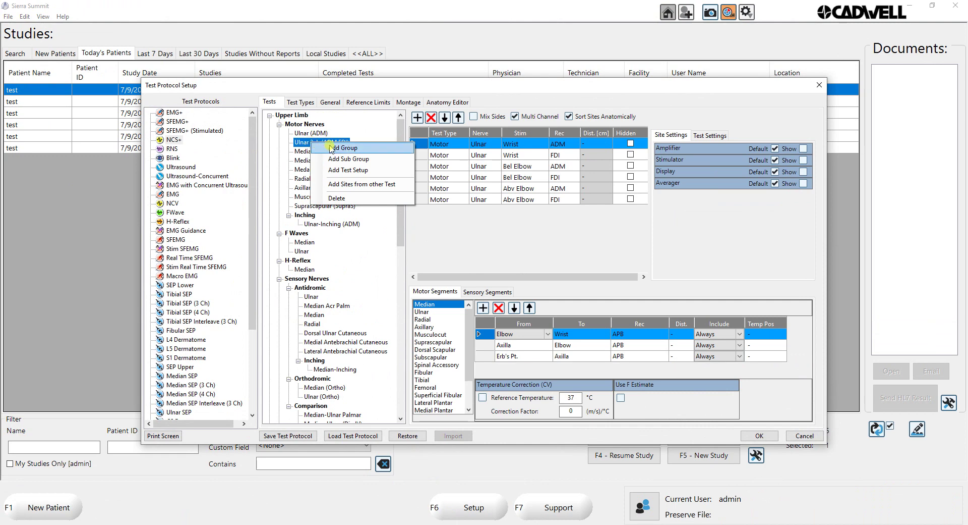
{"action": "left_click", "coordinate": [339, 197]}
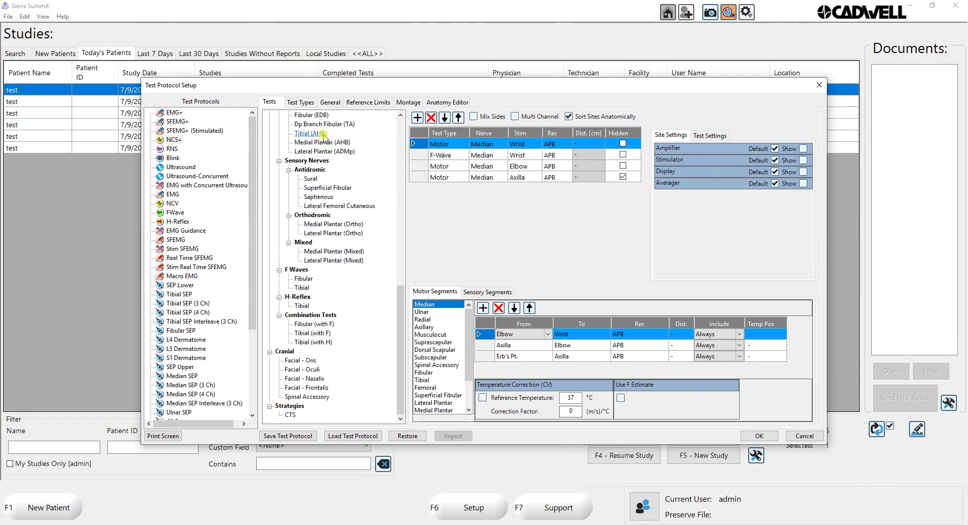
{"action": "scroll", "coordinate": [356, 188], "scroll_direction": "up", "scroll_amount": 10}
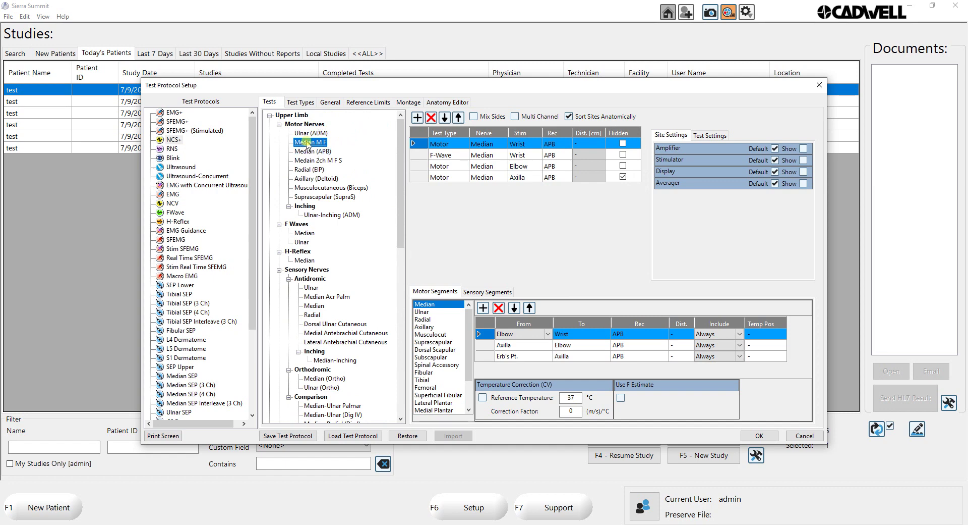
Delete the Median M F and Medain 2ch M F S tests from the upper limb motor nerves.
{"action": "right_click", "coordinate": [308, 142]}
{"action": "left_click", "coordinate": [328, 199]}
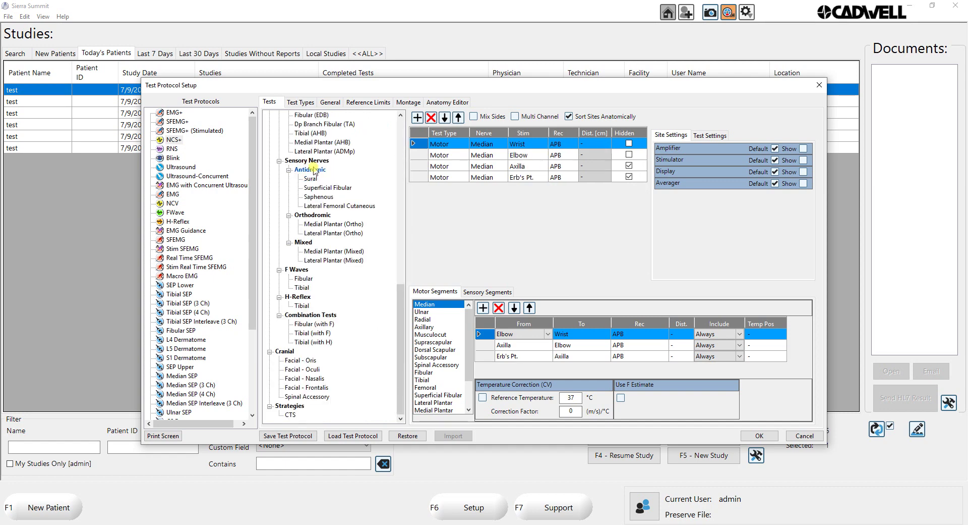
{"action": "scroll", "coordinate": [322, 166], "scroll_direction": "up", "scroll_amount": 5}
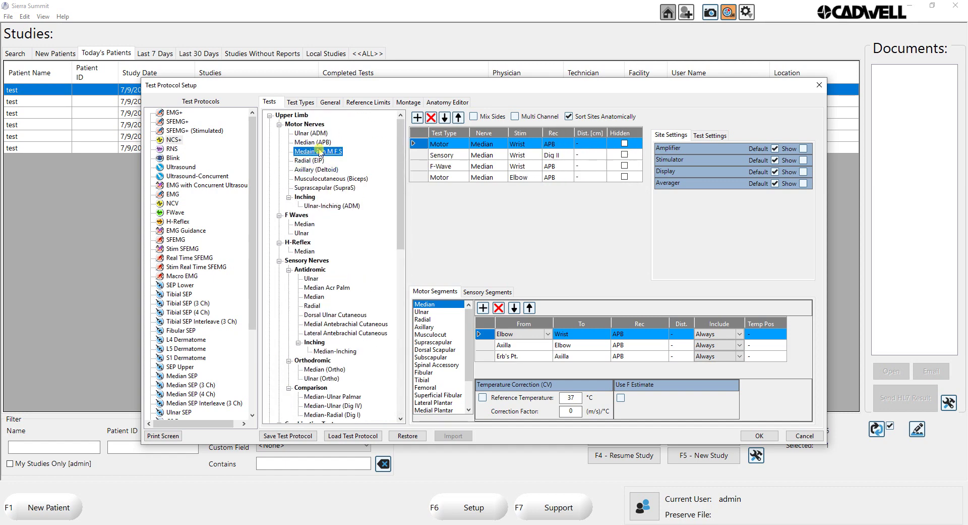
{"action": "right_click", "coordinate": [319, 152]}
{"action": "left_click", "coordinate": [347, 207]}
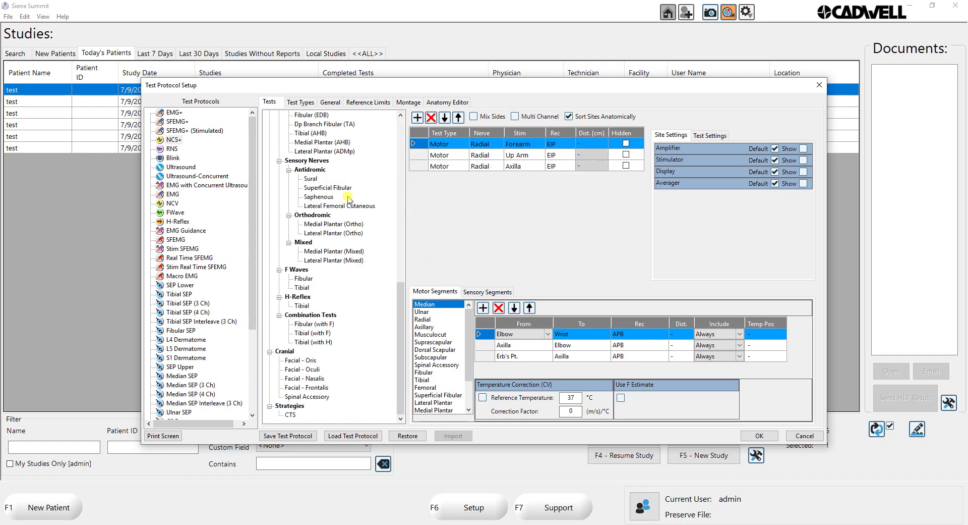
{"action": "scroll", "coordinate": [346, 202], "scroll_direction": "up", "scroll_amount": 5}
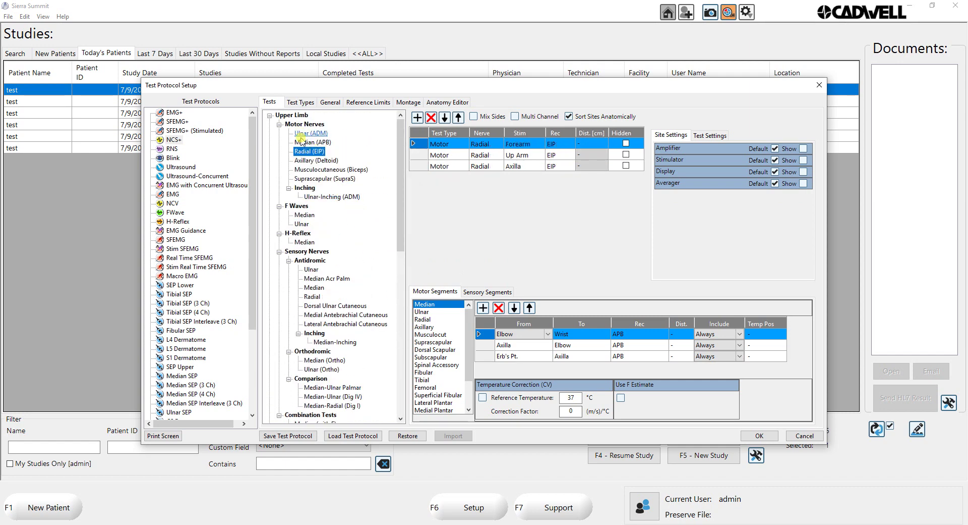
Add a test setup named Ulnar 2ch ADM FDI after Ulnar (ADM) in the upper limb motor nerves.
{"action": "right_click", "coordinate": [301, 135]}
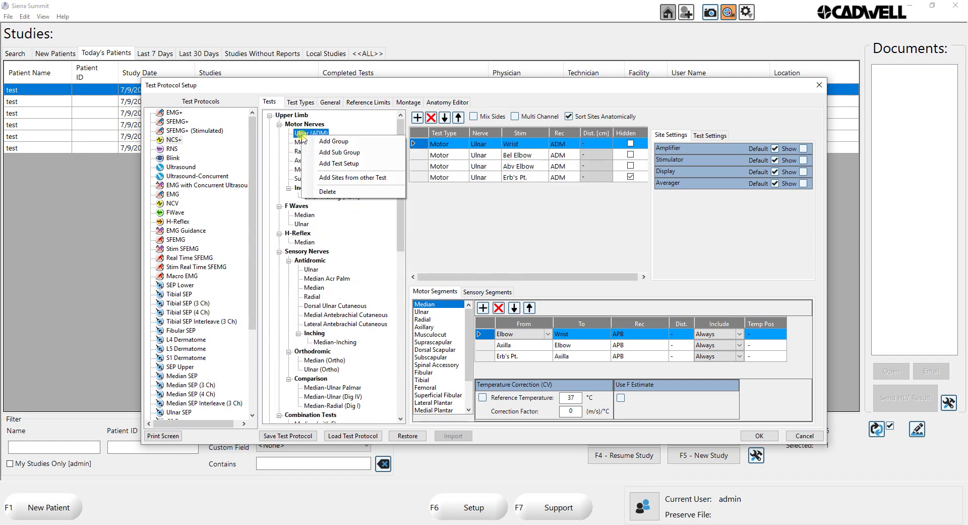
{"action": "left_click", "coordinate": [348, 163]}
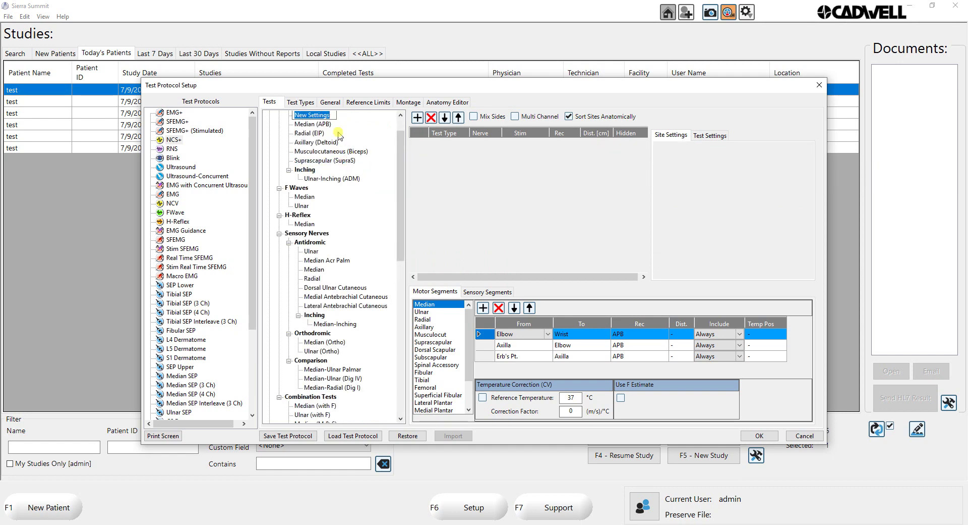
{"action": "type", "text": "Ulnar"}
{"action": "key", "text": "BackSpace"}
{"action": "key", "text": "BackSpace"}
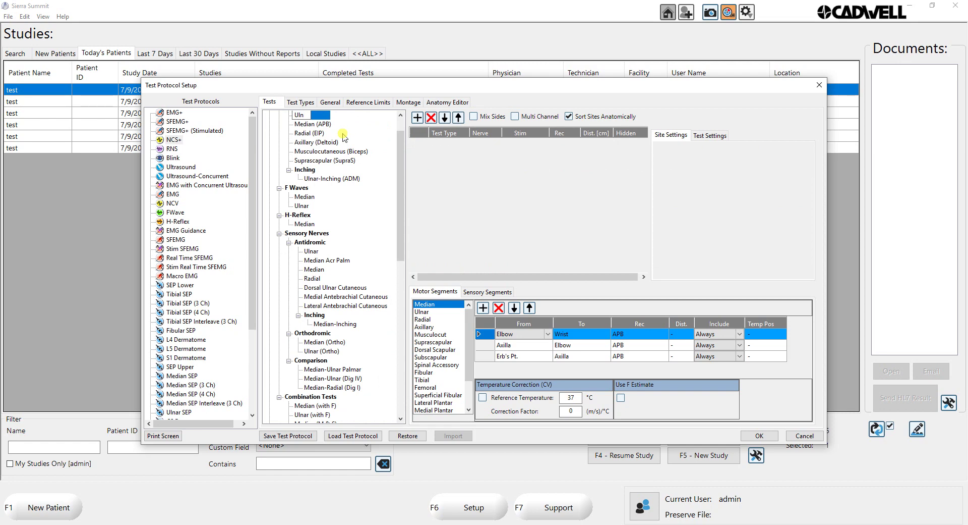
{"action": "type", "text": "ar 2ch ADM FDI"}
{"action": "left_click", "coordinate": [461, 176]}
Add a motor site for the Ulnar nerve to the new test, stimulating at the Wrist and recording from ADM.
{"action": "left_click", "coordinate": [417, 117]}
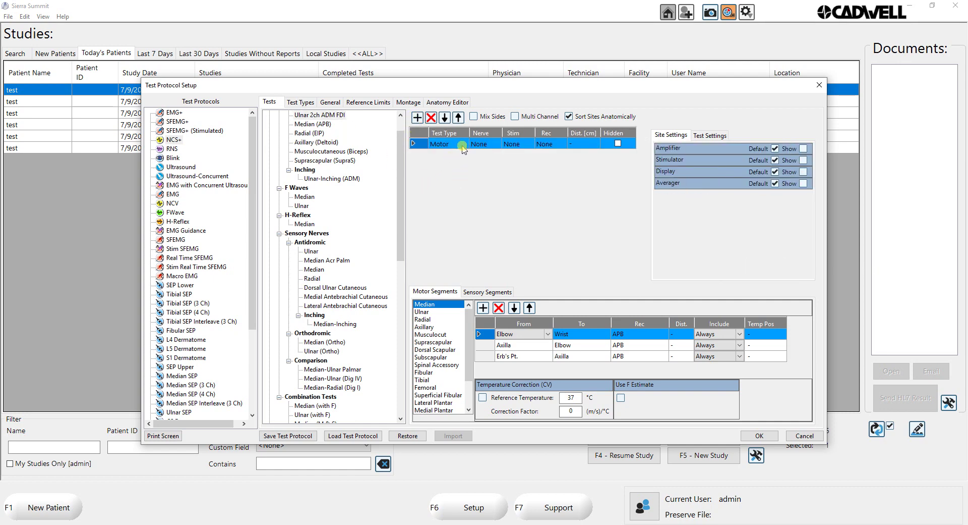
{"action": "left_click", "coordinate": [477, 145]}
{"action": "left_click", "coordinate": [493, 145]}
{"action": "scroll", "coordinate": [487, 160], "scroll_direction": "down", "scroll_amount": 1}
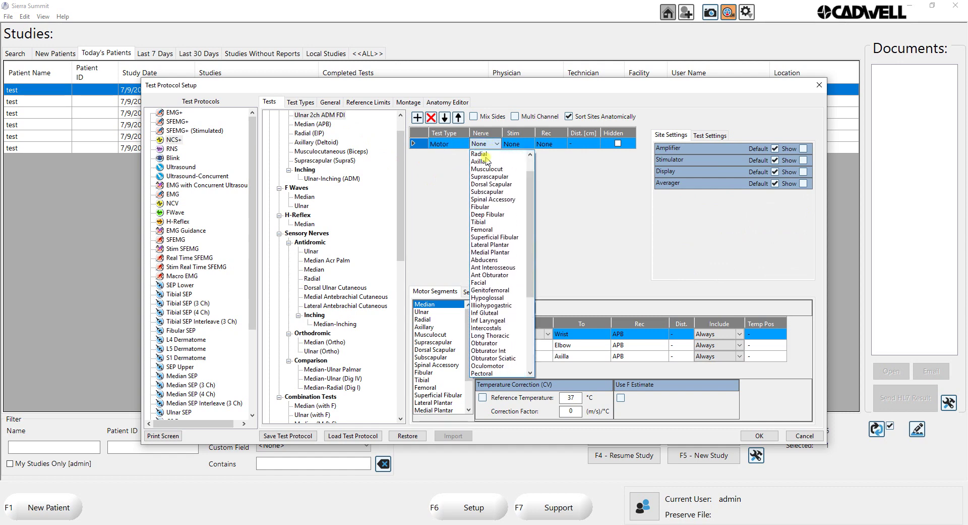
{"action": "scroll", "coordinate": [488, 161], "scroll_direction": "up", "scroll_amount": 1}
{"action": "left_click", "coordinate": [486, 163]}
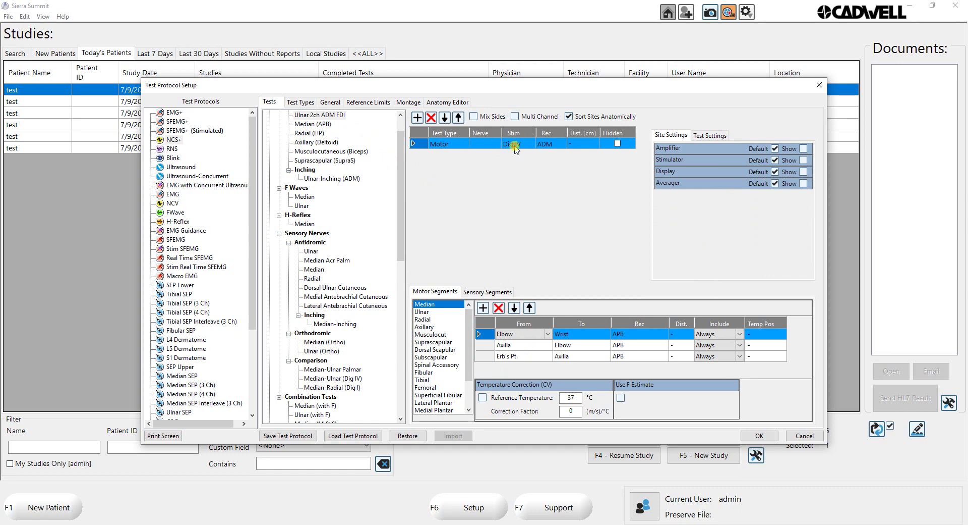
{"action": "left_click", "coordinate": [515, 148]}
{"action": "left_click", "coordinate": [515, 148]}
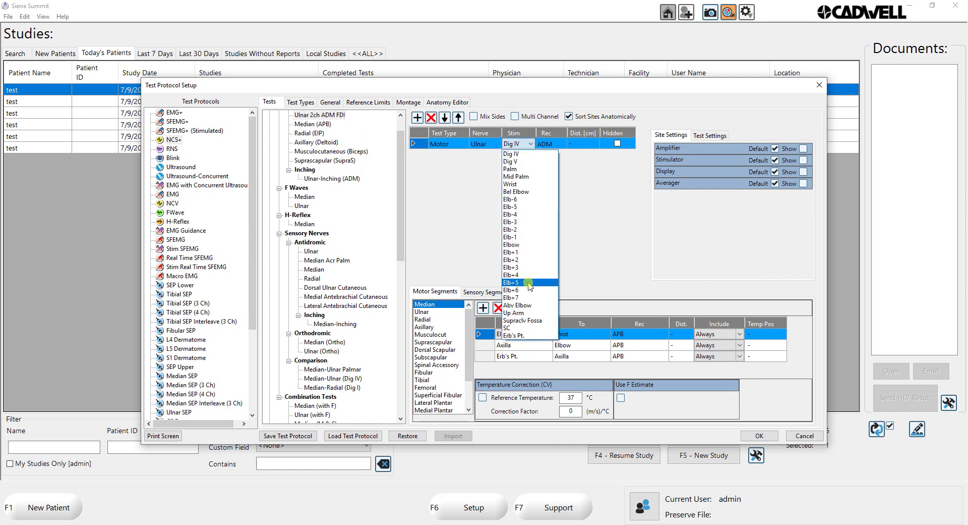
{"action": "left_click", "coordinate": [528, 184]}
Add a second Ulnar Wrist motor site with FDI as the recording muscle.
{"action": "left_click", "coordinate": [419, 119]}
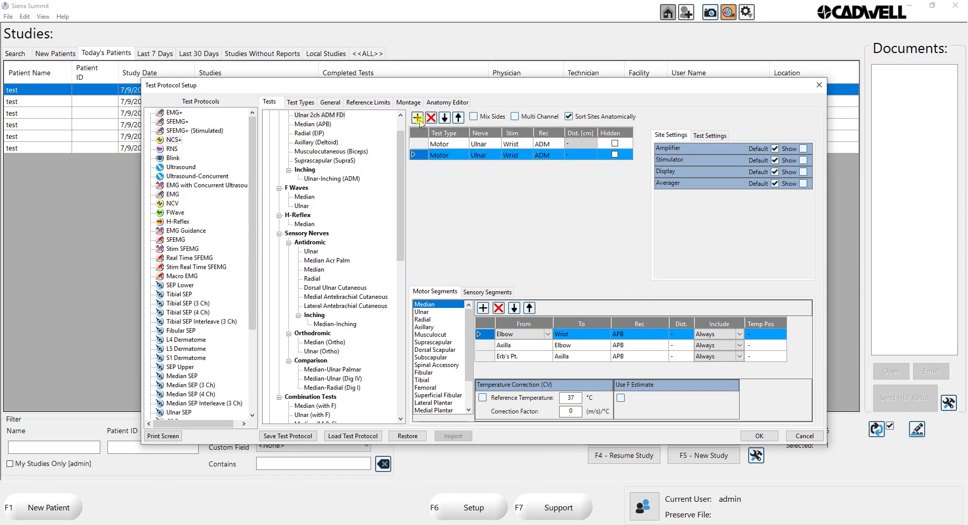
{"action": "left_click", "coordinate": [545, 155]}
{"action": "left_click", "coordinate": [547, 156]}
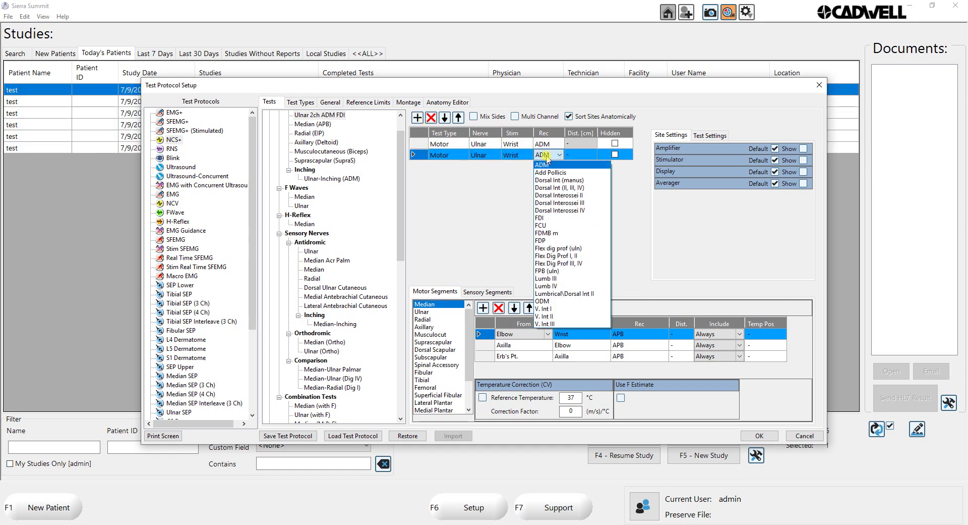
{"action": "left_click", "coordinate": [539, 217]}
Add an Ulnar motor site with Bel Elbow stimulation and ADM recording.
{"action": "left_click", "coordinate": [421, 119]}
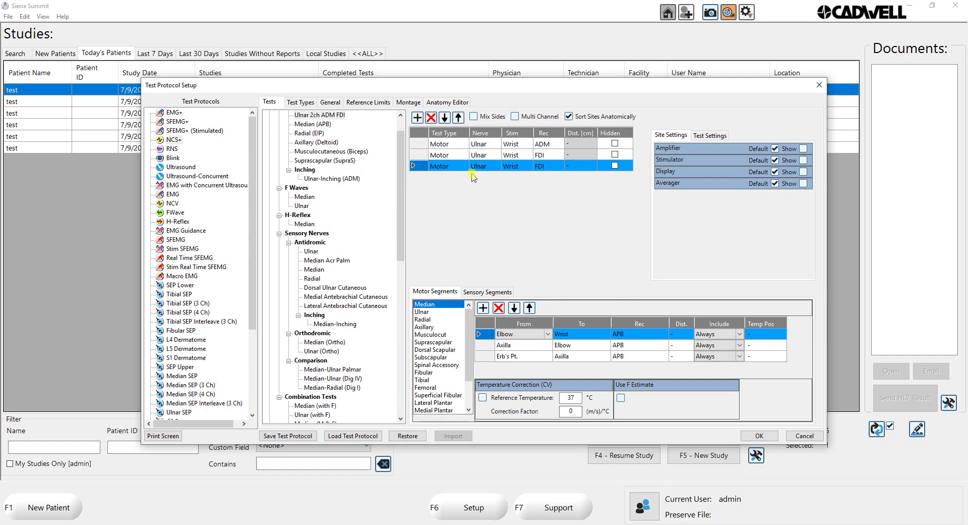
{"action": "left_click", "coordinate": [514, 168]}
{"action": "left_click", "coordinate": [514, 168]}
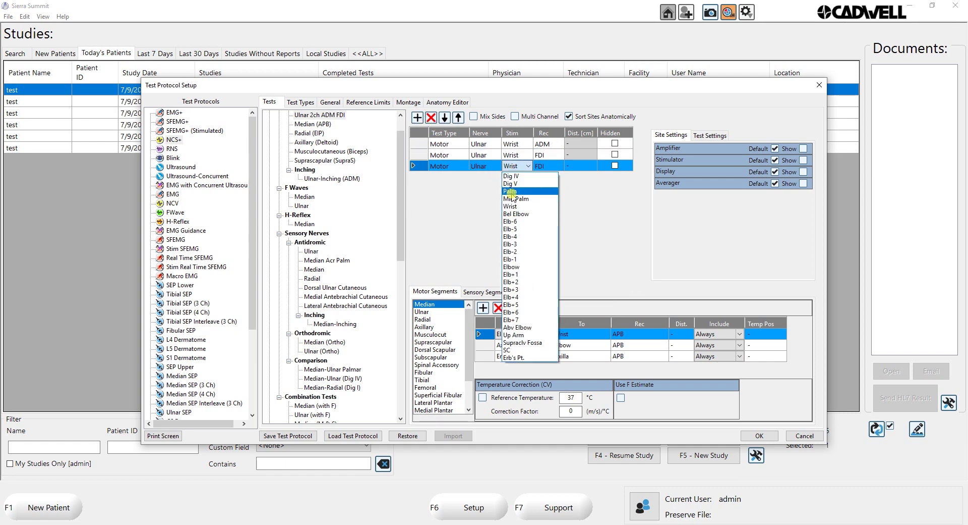
{"action": "left_click", "coordinate": [512, 215]}
{"action": "left_click", "coordinate": [558, 166]}
{"action": "left_click", "coordinate": [559, 166]}
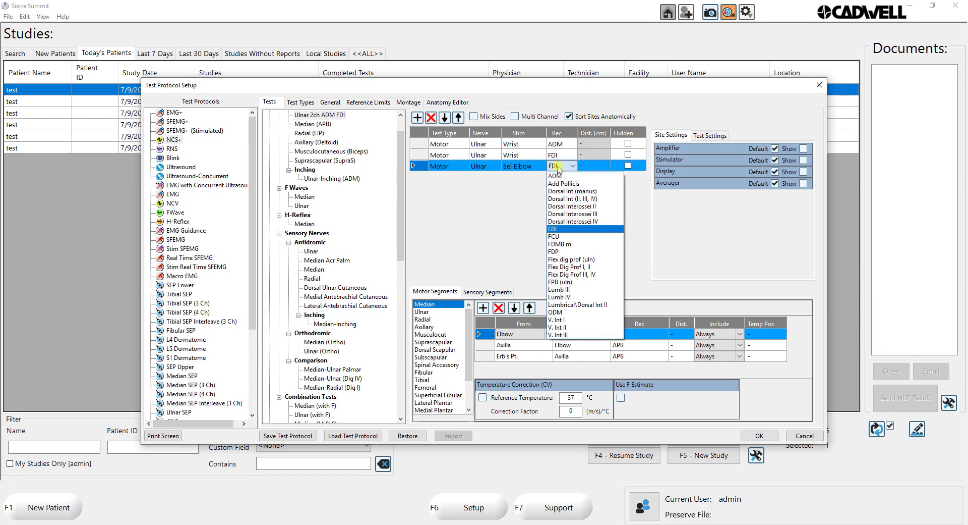
{"action": "left_click", "coordinate": [561, 177]}
Add another Ulnar Bel Elbow motor site recording from FDI.
{"action": "left_click", "coordinate": [417, 118]}
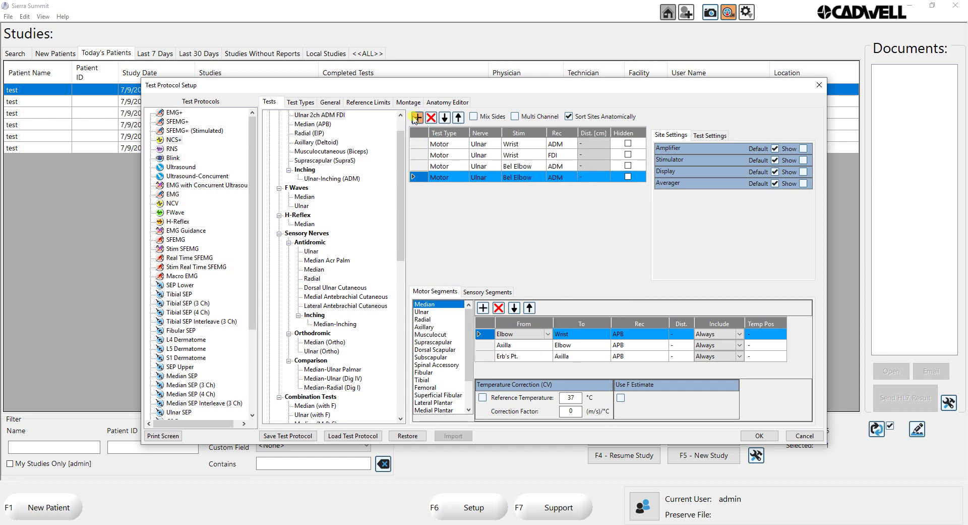
{"action": "left_click", "coordinate": [517, 177]}
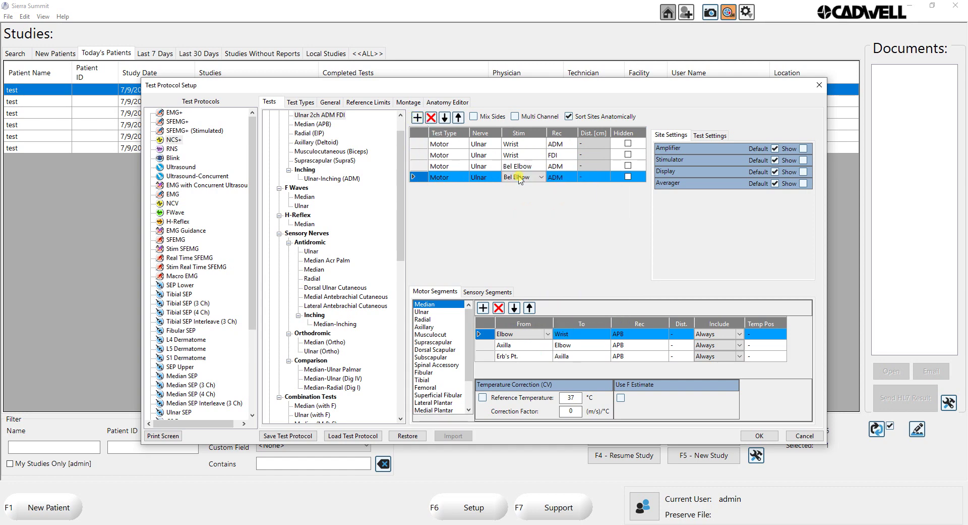
{"action": "left_click", "coordinate": [562, 181]}
{"action": "left_click", "coordinate": [563, 180]}
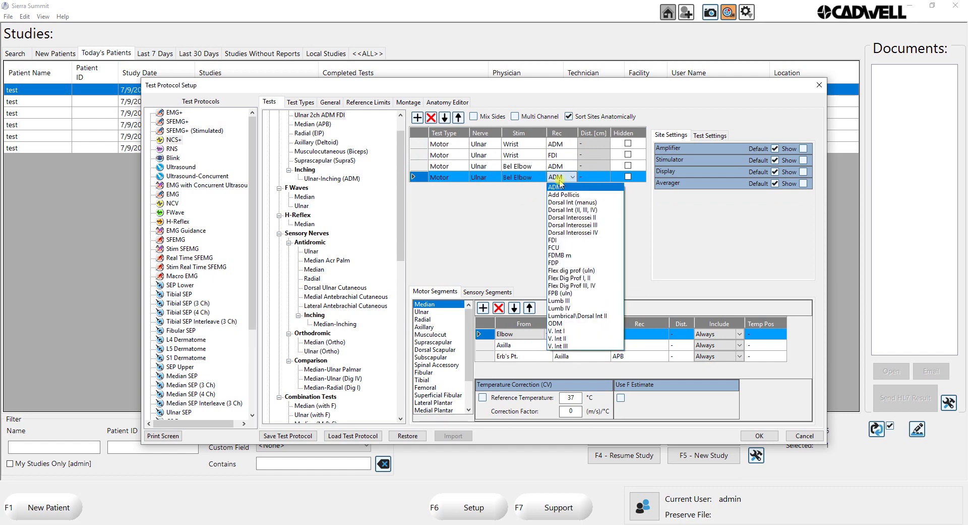
{"action": "left_click", "coordinate": [559, 240]}
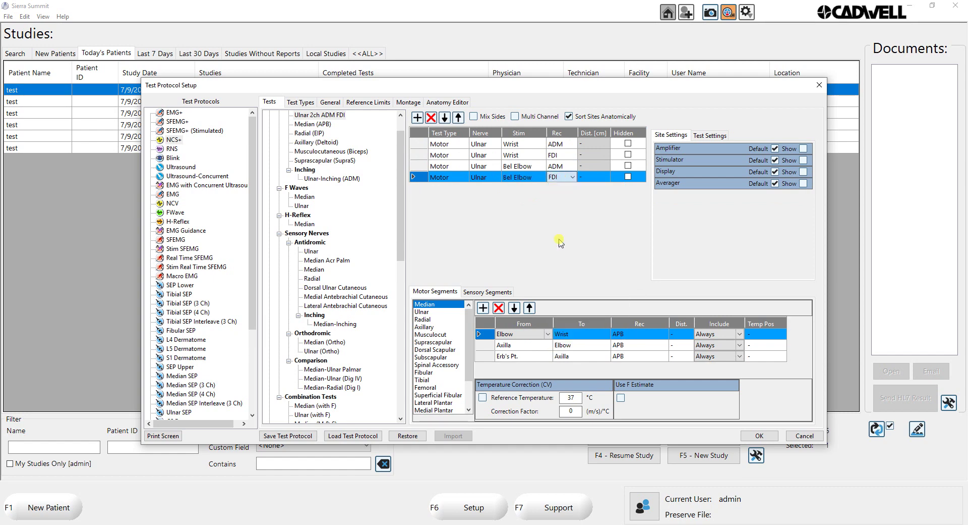
Add an Ulnar motor site with Abv Elbow stimulation and ADM recording.
{"action": "left_click", "coordinate": [418, 118]}
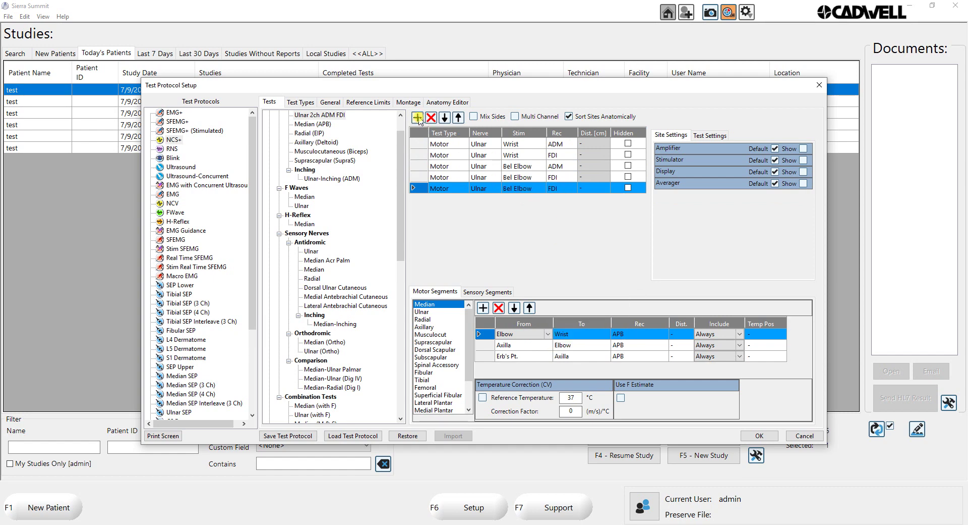
{"action": "left_click", "coordinate": [521, 189]}
{"action": "left_click", "coordinate": [521, 189]}
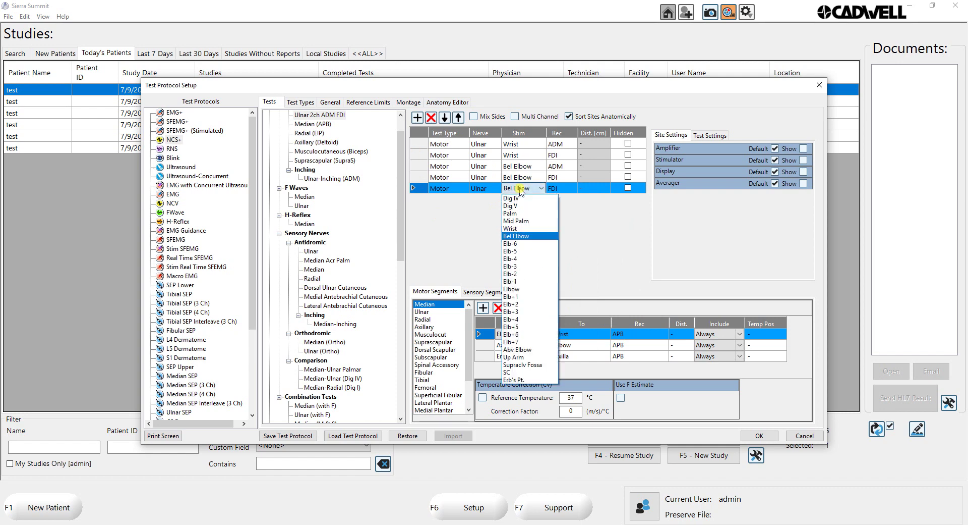
{"action": "left_click", "coordinate": [525, 350]}
{"action": "left_click", "coordinate": [561, 190]}
{"action": "left_click", "coordinate": [560, 190]}
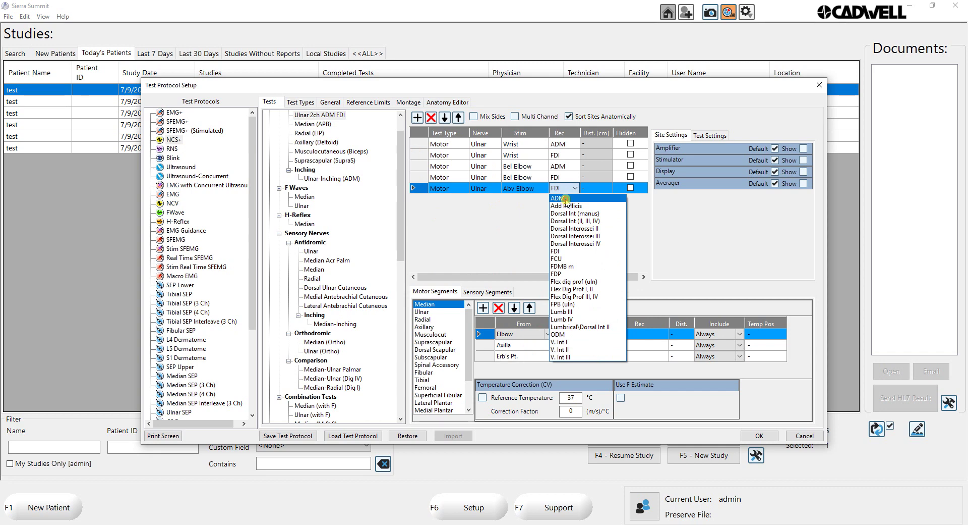
{"action": "left_click", "coordinate": [566, 198]}
Add another Ulnar Abv Elbow motor site recording from FDI.
{"action": "left_click", "coordinate": [417, 118]}
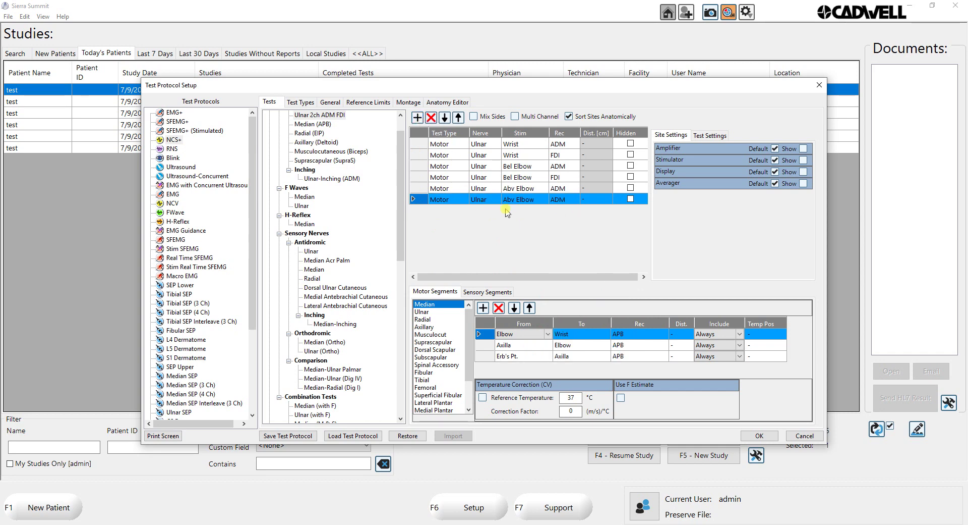
{"action": "left_click", "coordinate": [564, 200]}
{"action": "left_click", "coordinate": [565, 199]}
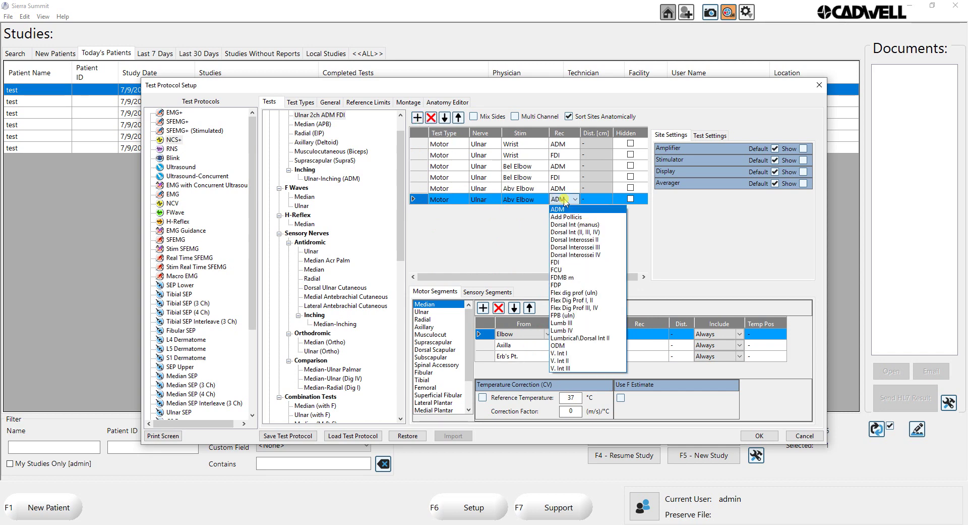
{"action": "left_click", "coordinate": [558, 262]}
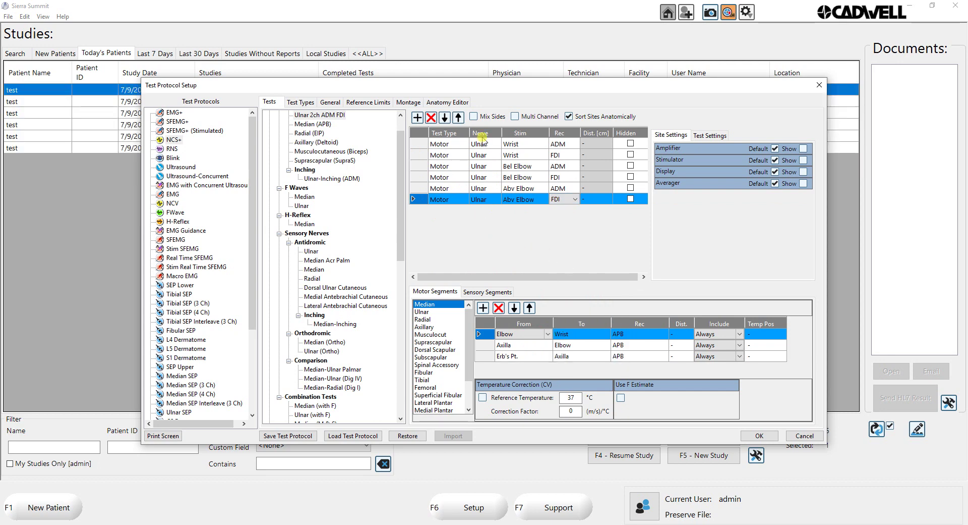
Make the test multi-channel and override the default amplifier settings of the Wrist FDI site with channel 2.
{"action": "left_click", "coordinate": [515, 118]}
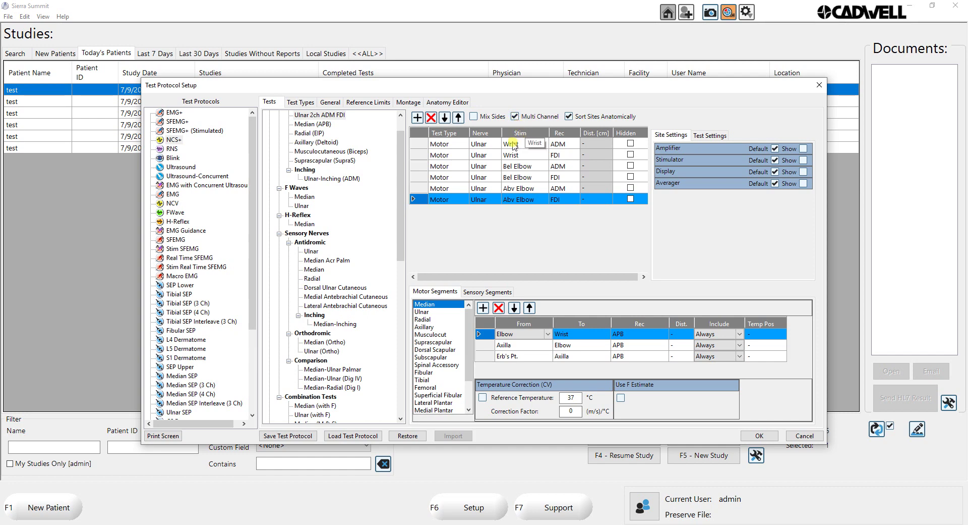
{"action": "left_click", "coordinate": [419, 155]}
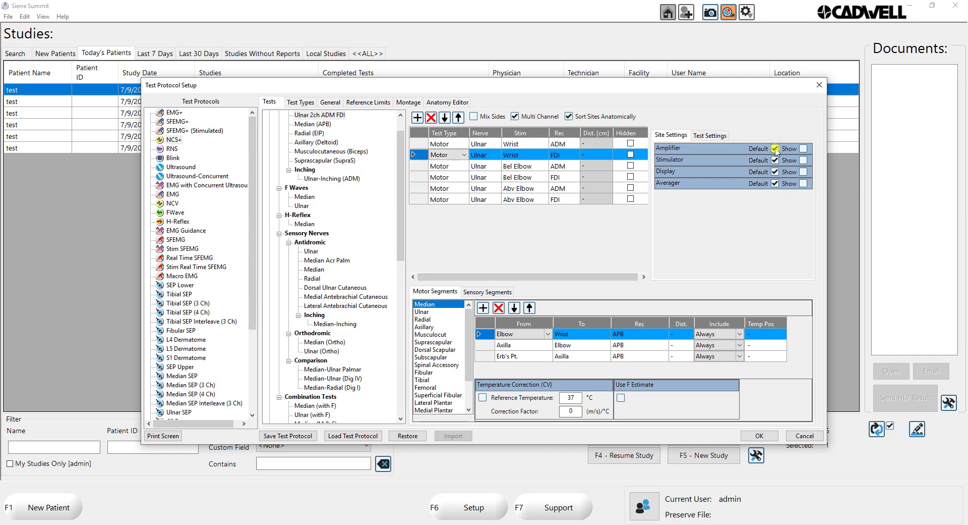
{"action": "left_click", "coordinate": [775, 148]}
{"action": "left_click", "coordinate": [684, 160]}
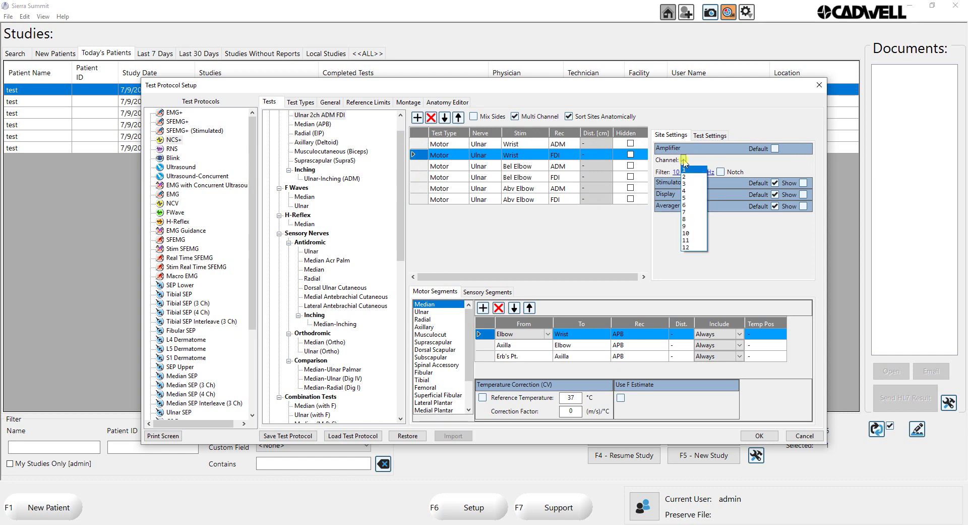
{"action": "left_click", "coordinate": [687, 176]}
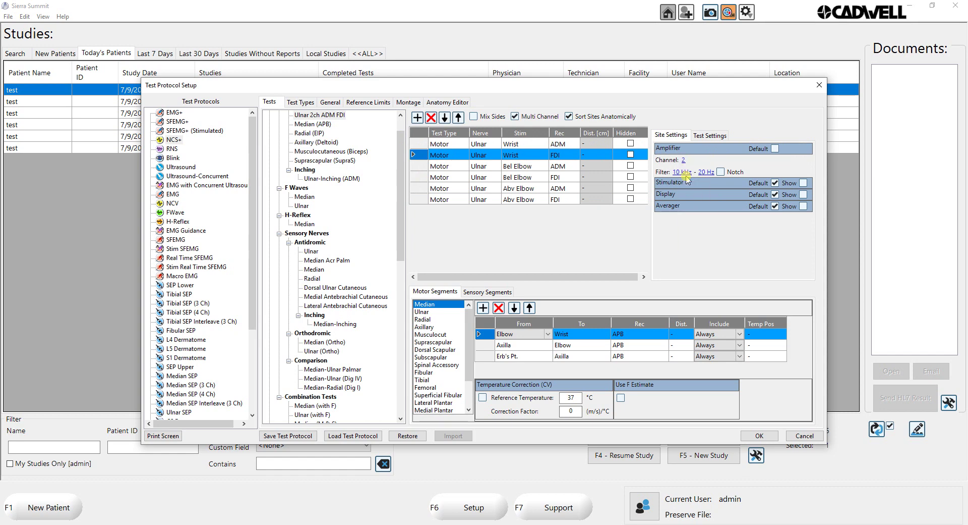
Override the default amplifier settings of the Bel Elbow FDI and Abv Elbow FDI sites, assigning channel 2 to both.
{"action": "left_click", "coordinate": [425, 178]}
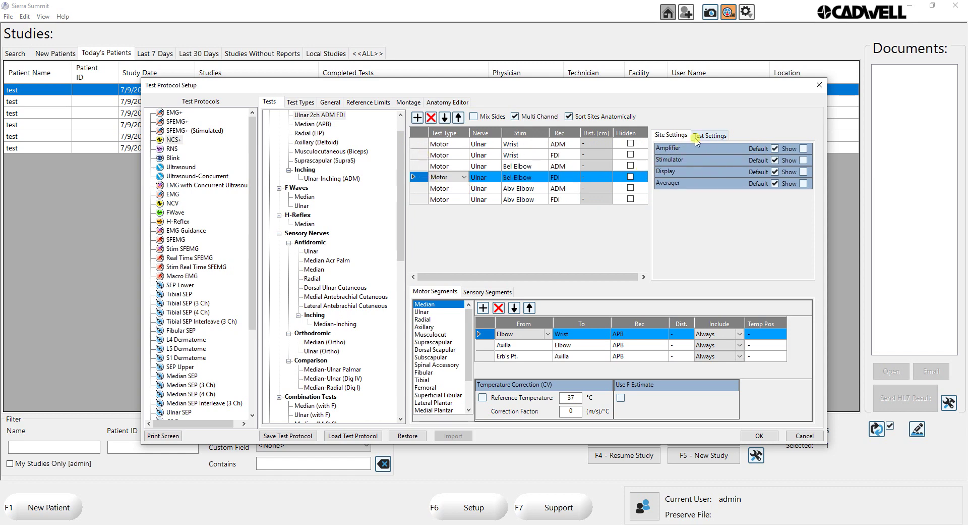
{"action": "left_click", "coordinate": [775, 148]}
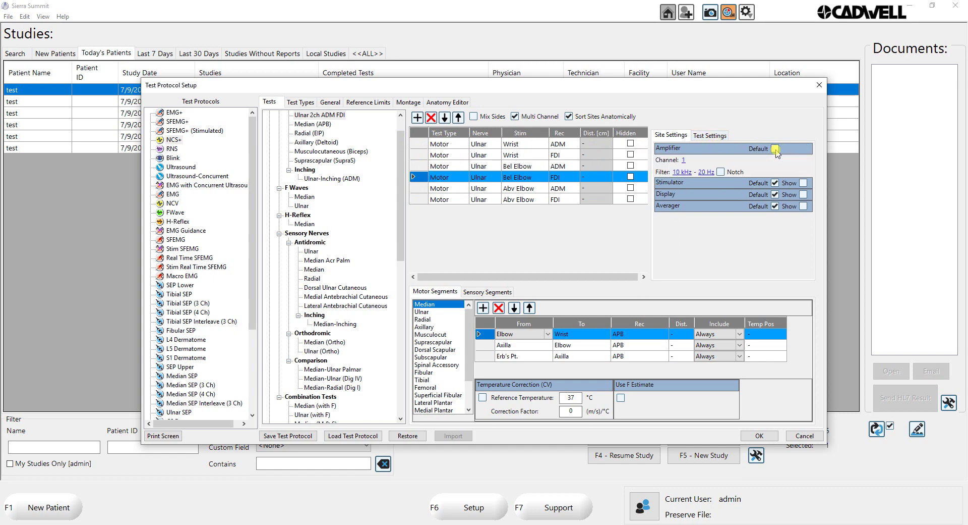
{"action": "left_click", "coordinate": [685, 161]}
{"action": "left_click", "coordinate": [690, 174]}
{"action": "left_click", "coordinate": [430, 200]}
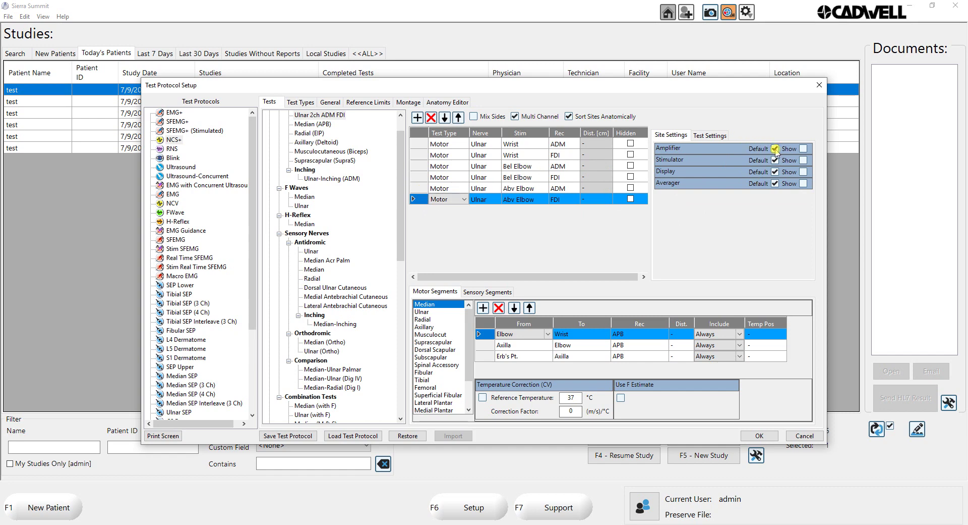
{"action": "left_click", "coordinate": [776, 149]}
{"action": "left_click", "coordinate": [684, 160]}
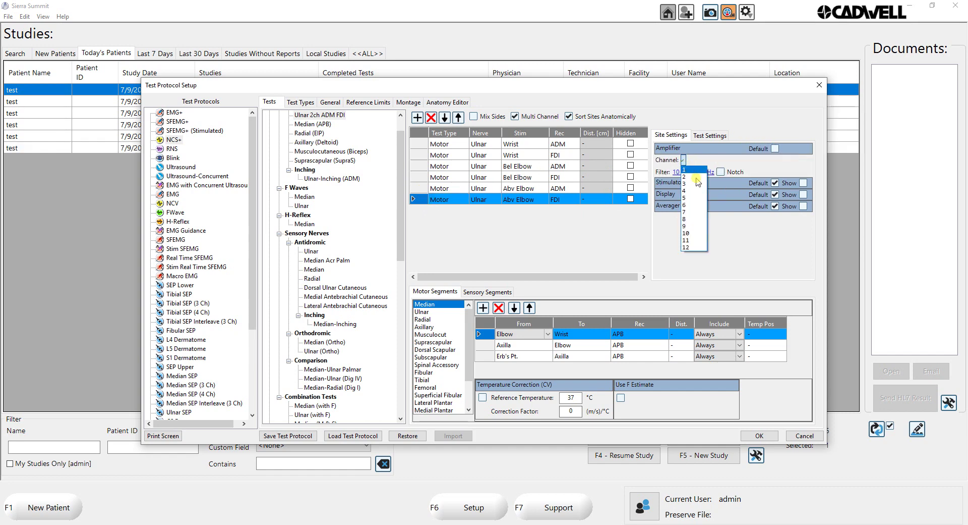
{"action": "left_click", "coordinate": [699, 183]}
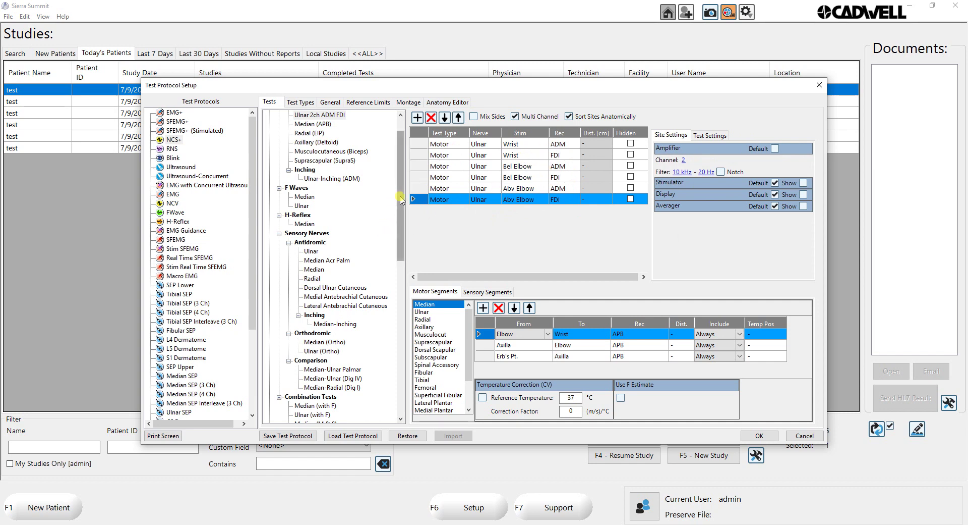
Add a new test setup named Median M F directly after Median (APB) in the upper-limb motor nerves.
{"action": "scroll", "coordinate": [328, 151], "scroll_direction": "up", "scroll_amount": 1}
{"action": "left_click", "coordinate": [305, 151]}
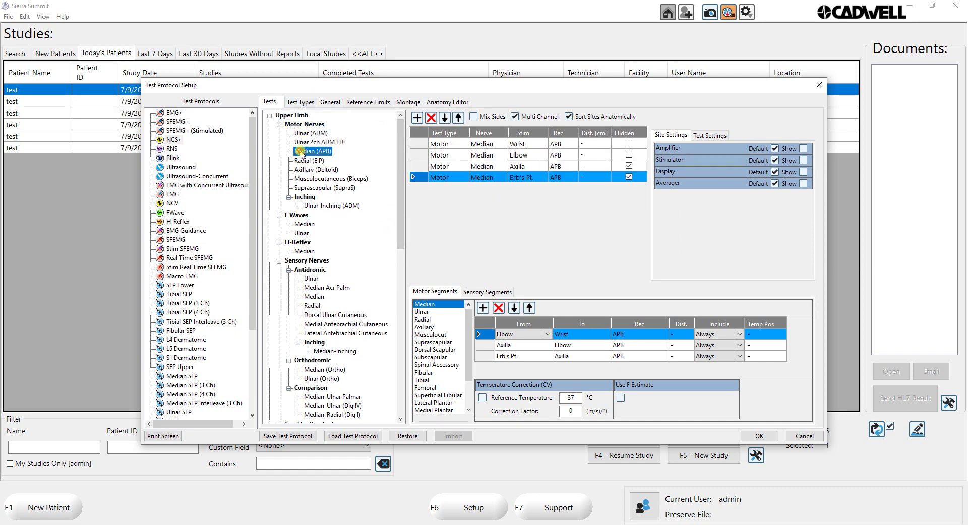
{"action": "right_click", "coordinate": [302, 151]}
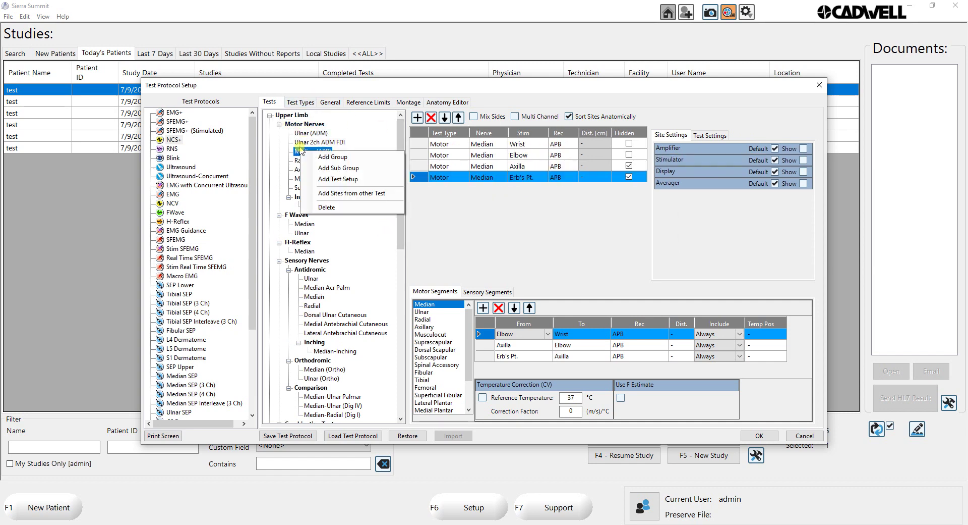
{"action": "left_click", "coordinate": [337, 181]}
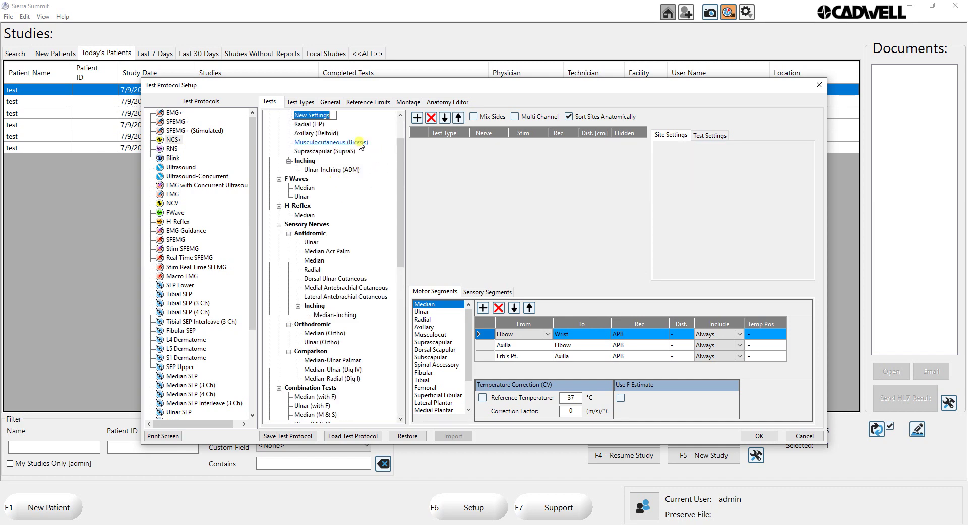
{"action": "type", "text": "Me"}
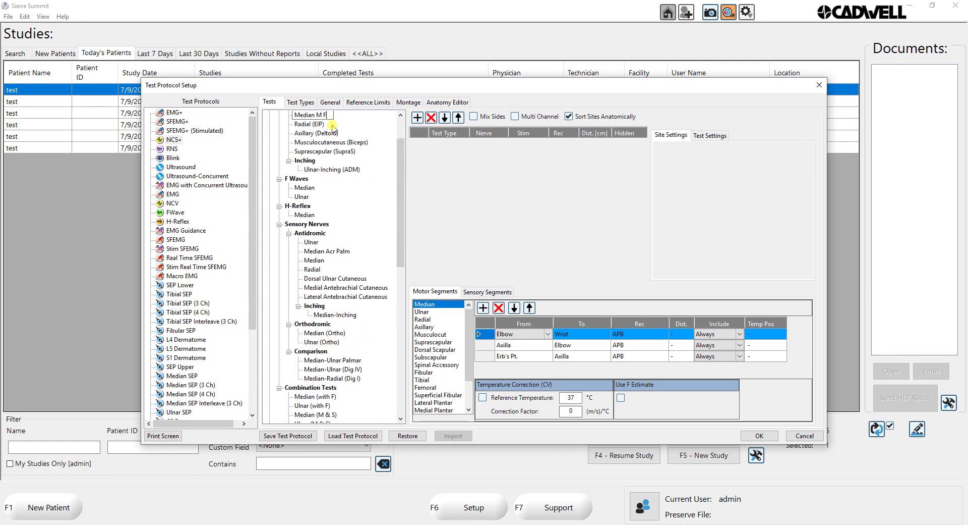
{"action": "type", "text": "dian M F"}
{"action": "key", "text": "Return"}
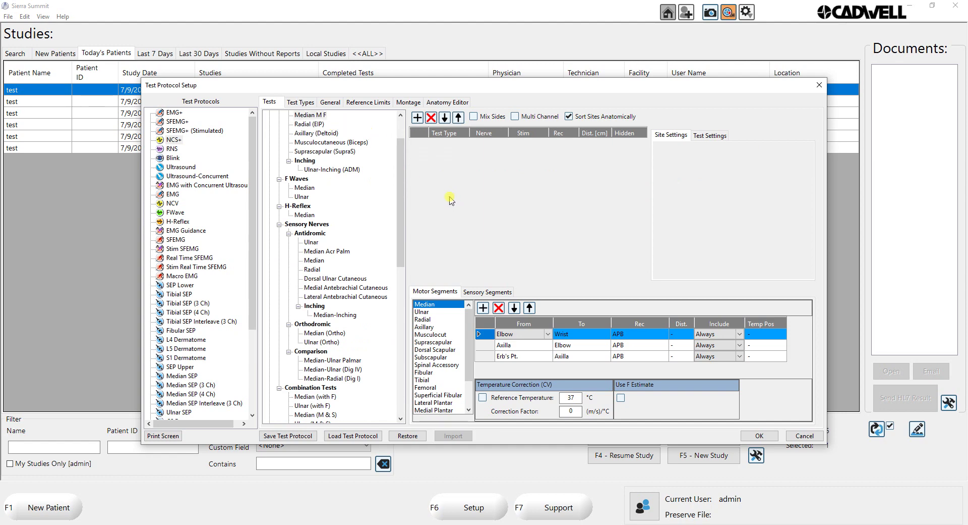
Add a motor site to Median M F for the Median nerve with Wrist stimulation.
{"action": "left_click", "coordinate": [418, 118]}
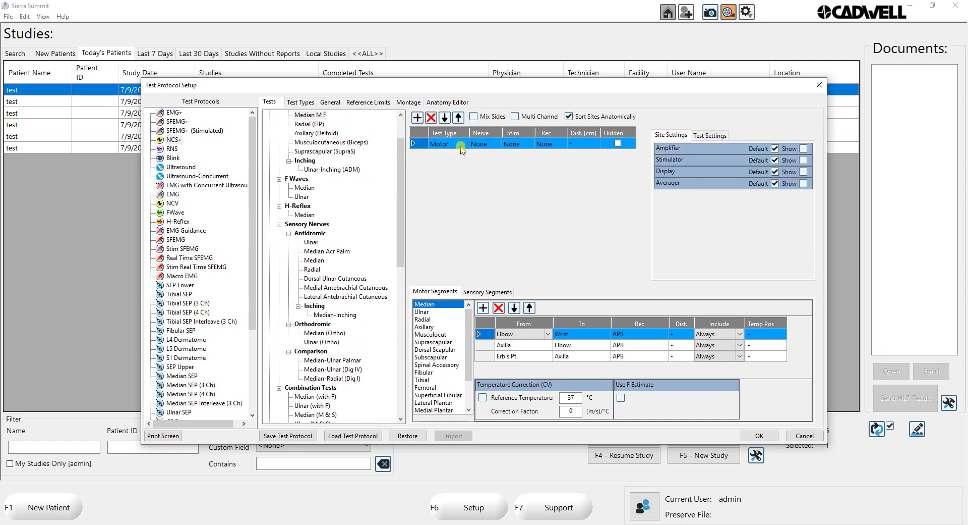
{"action": "left_click", "coordinate": [484, 144]}
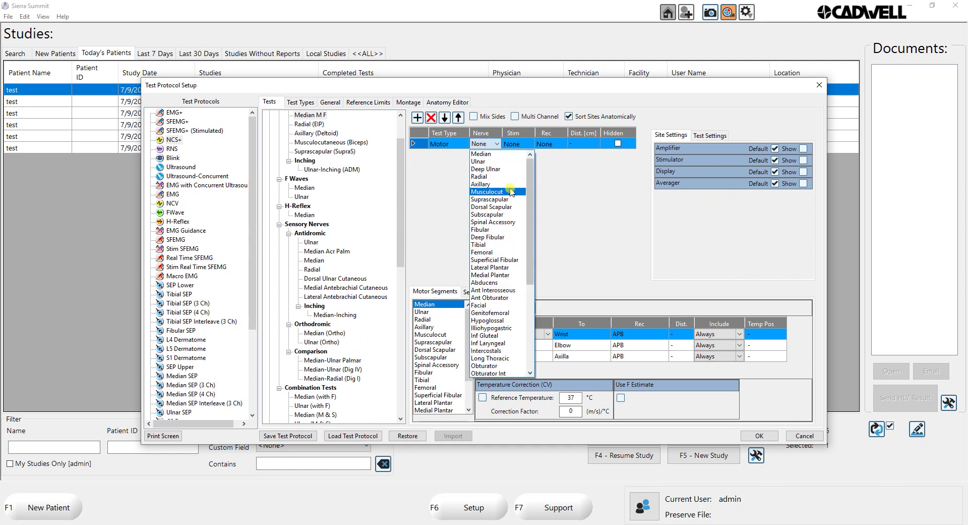
{"action": "left_click", "coordinate": [489, 154]}
{"action": "left_click", "coordinate": [522, 145]}
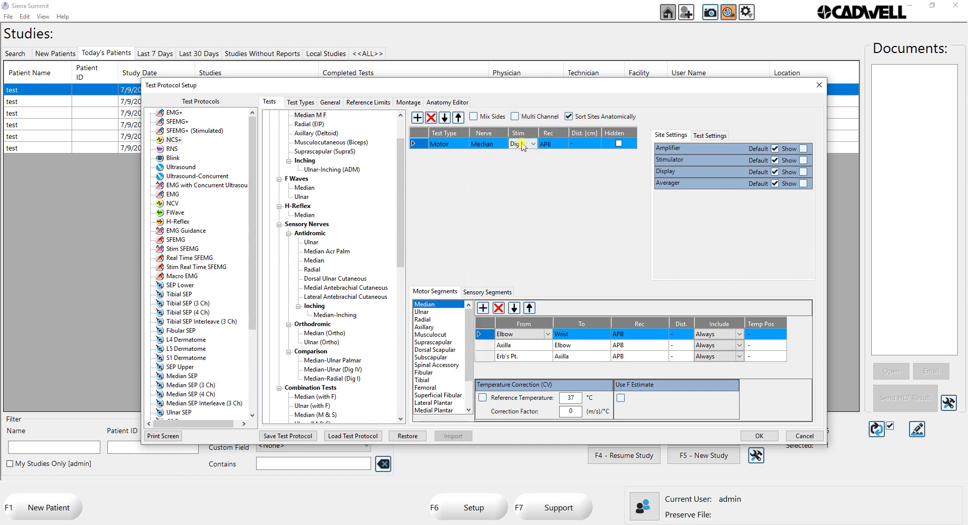
{"action": "left_click", "coordinate": [523, 146]}
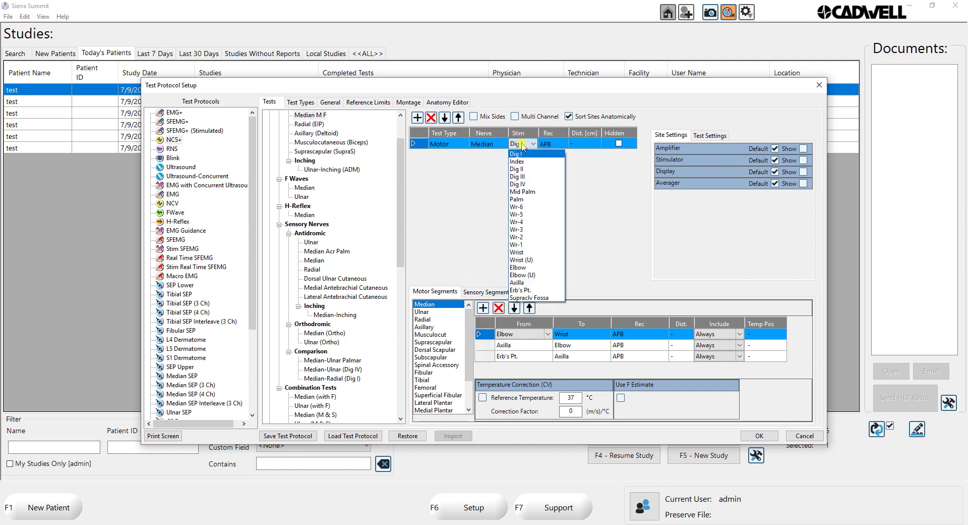
{"action": "left_click", "coordinate": [524, 252]}
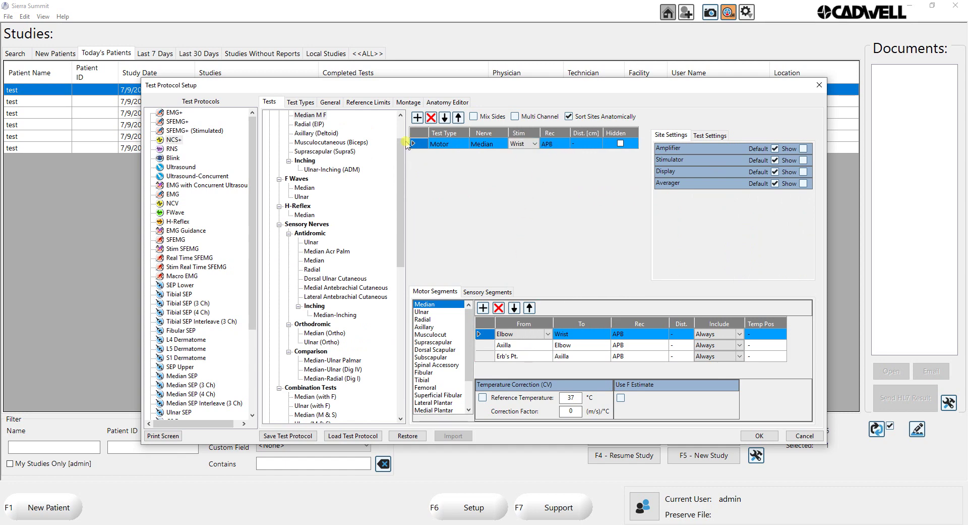
Add a Median Wrist site to the test with its test type set to F-Wave.
{"action": "left_click", "coordinate": [417, 118]}
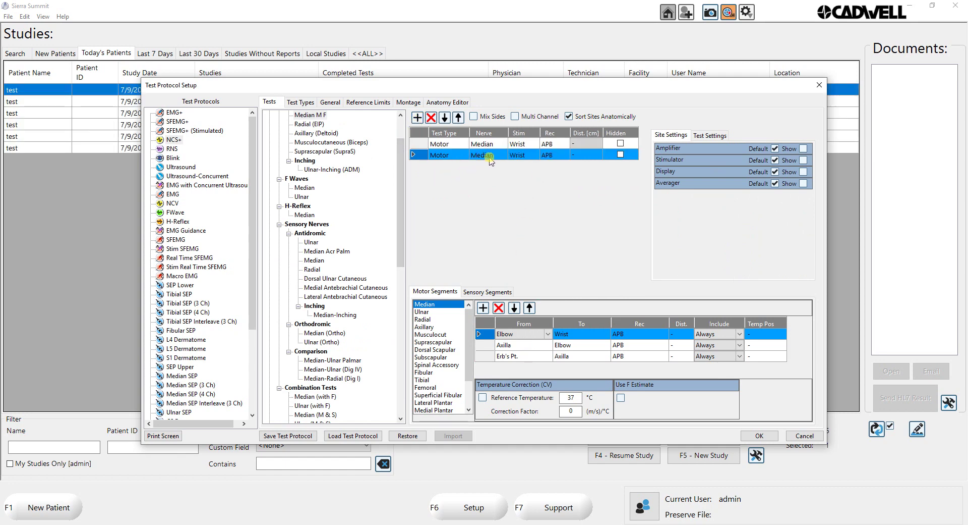
{"action": "left_click", "coordinate": [462, 155]}
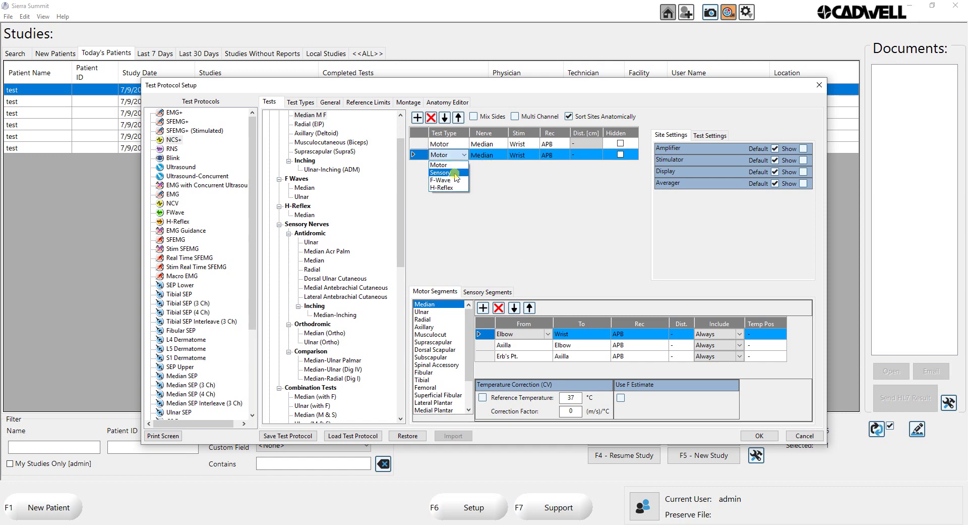
{"action": "left_click", "coordinate": [449, 179]}
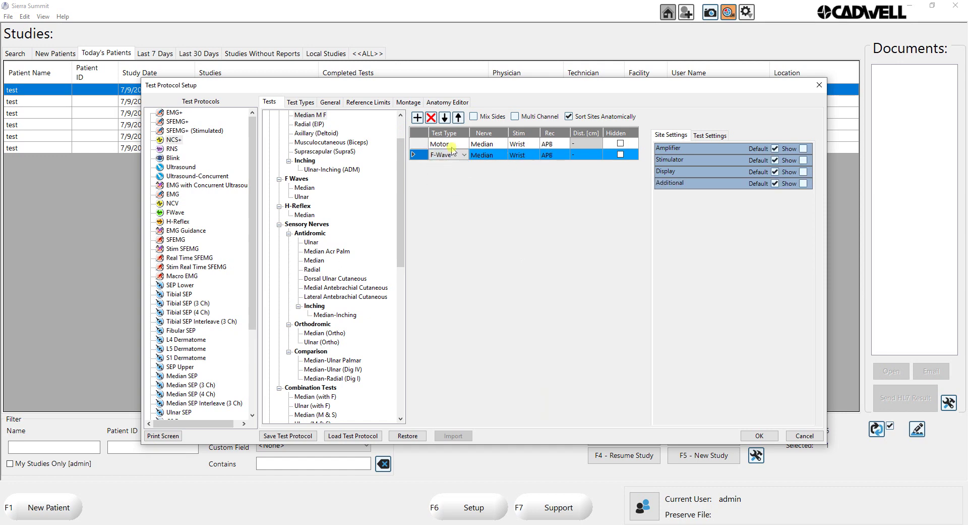
Add a third Median site with test type Motor and Elbow stimulation.
{"action": "left_click", "coordinate": [417, 117]}
{"action": "left_click", "coordinate": [454, 172]}
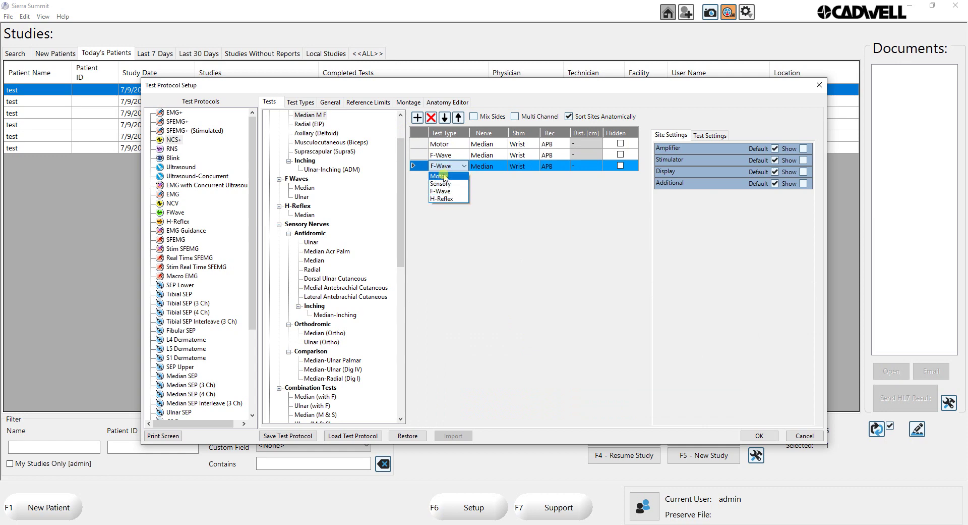
{"action": "left_click", "coordinate": [438, 176]}
{"action": "left_click", "coordinate": [487, 167]}
{"action": "left_click", "coordinate": [488, 167]}
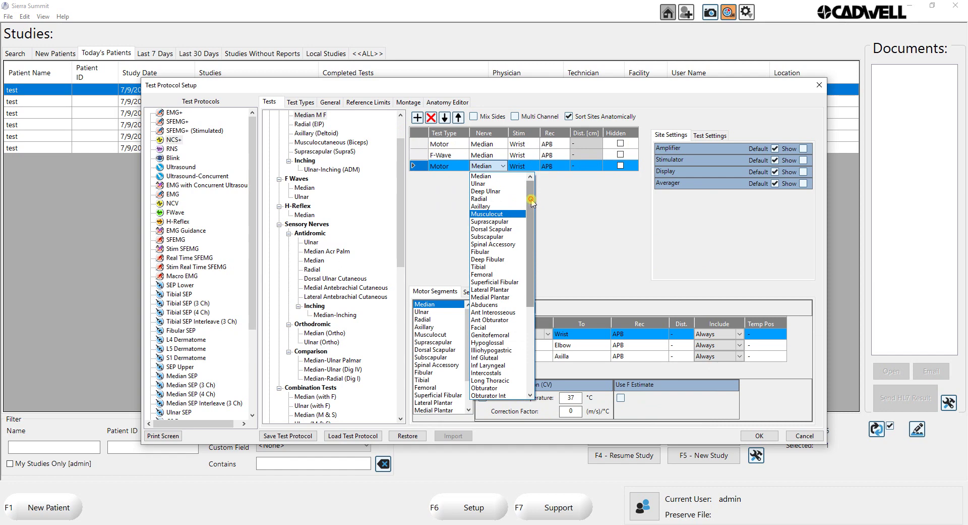
{"action": "left_click", "coordinate": [524, 166]}
{"action": "left_click", "coordinate": [525, 167]}
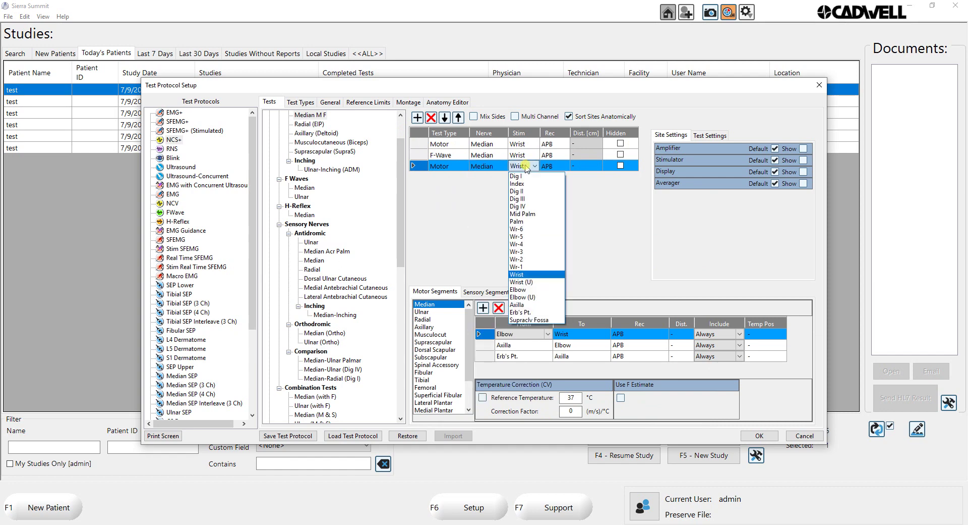
{"action": "left_click", "coordinate": [528, 288]}
Add a Median motor site with Axilla stimulation.
{"action": "left_click", "coordinate": [418, 118]}
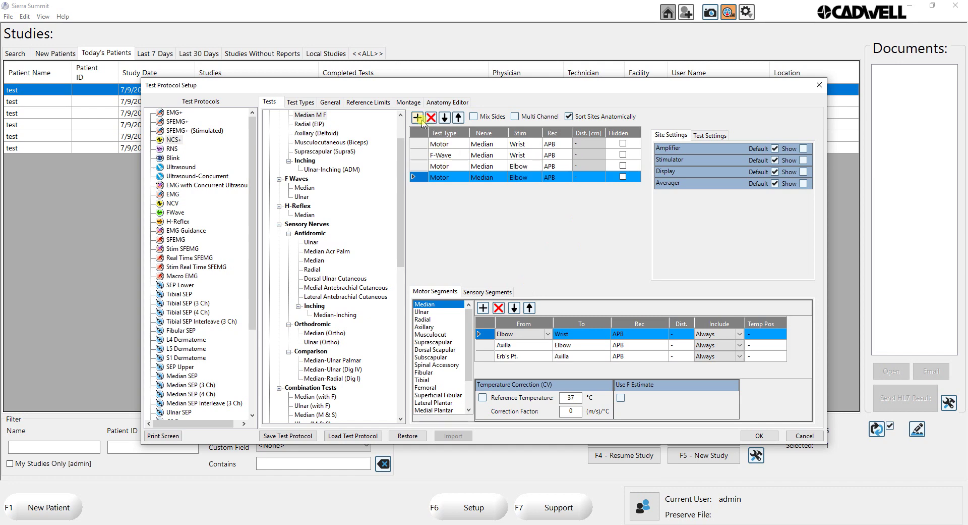
{"action": "left_click", "coordinate": [522, 177]}
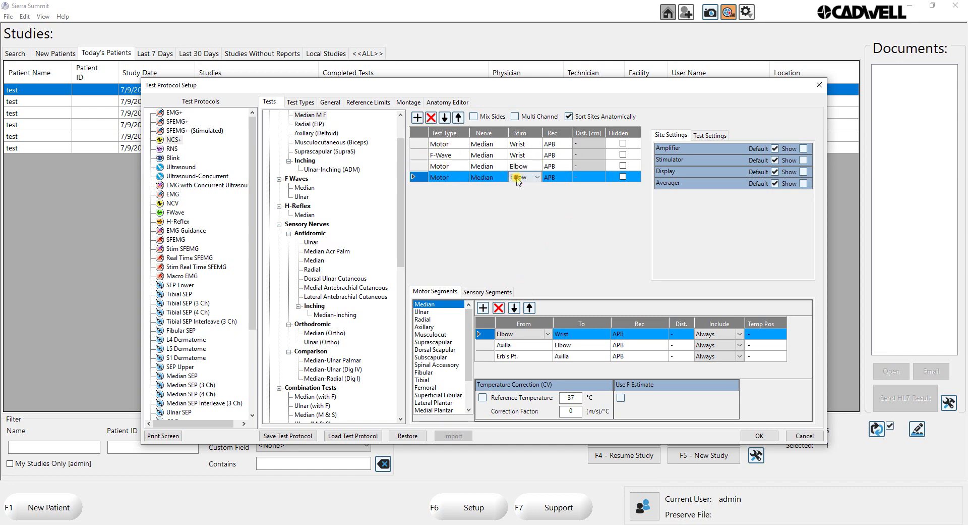
{"action": "left_click", "coordinate": [525, 177]}
{"action": "left_click", "coordinate": [522, 315]}
Add a Median motor site with Erb's Pt. stimulation, and mark the Axilla and Erb's Pt. sites as hidden.
{"action": "left_click", "coordinate": [418, 118]}
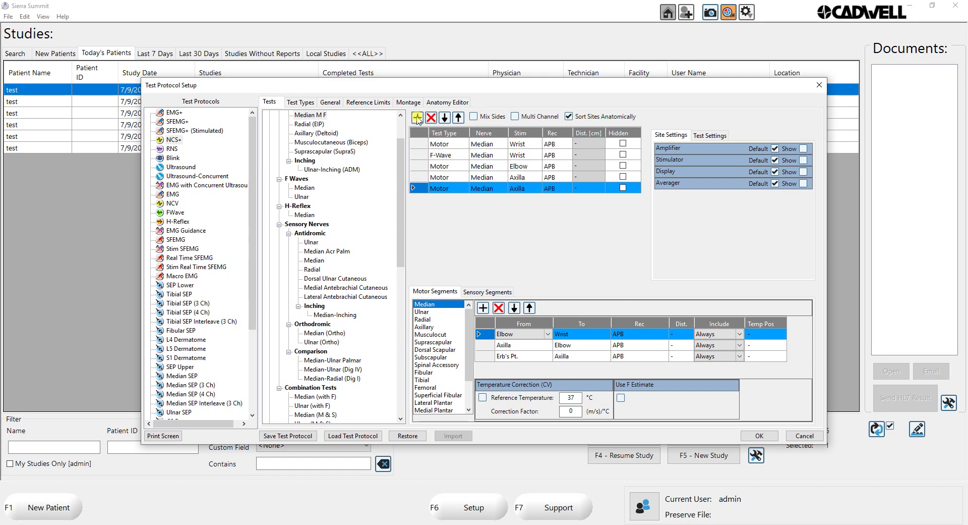
{"action": "left_click", "coordinate": [521, 192]}
{"action": "left_click", "coordinate": [523, 191]}
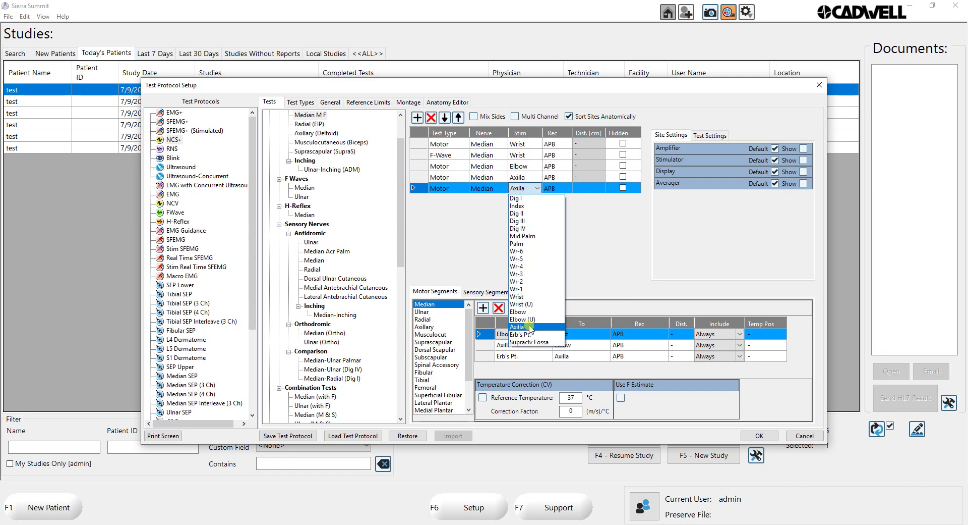
{"action": "left_click", "coordinate": [531, 334]}
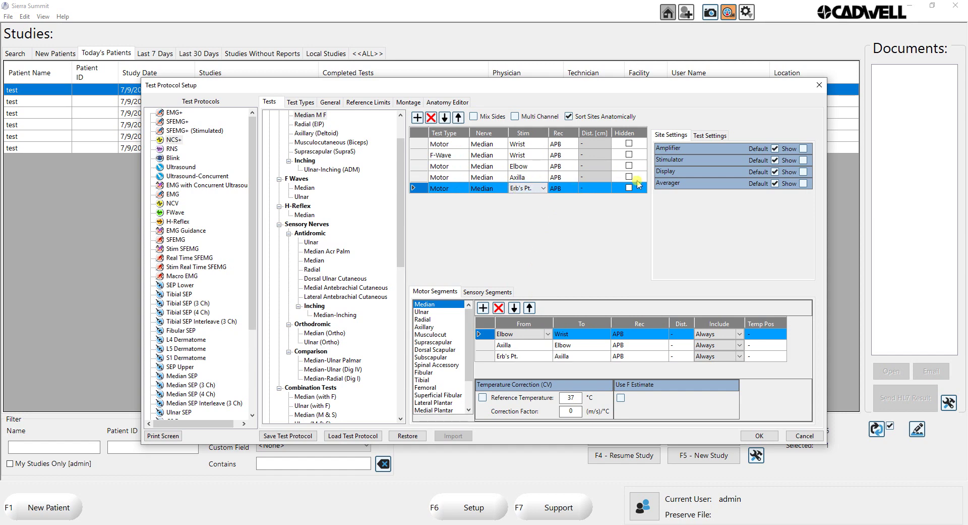
{"action": "left_click", "coordinate": [630, 177]}
{"action": "left_click", "coordinate": [630, 187]}
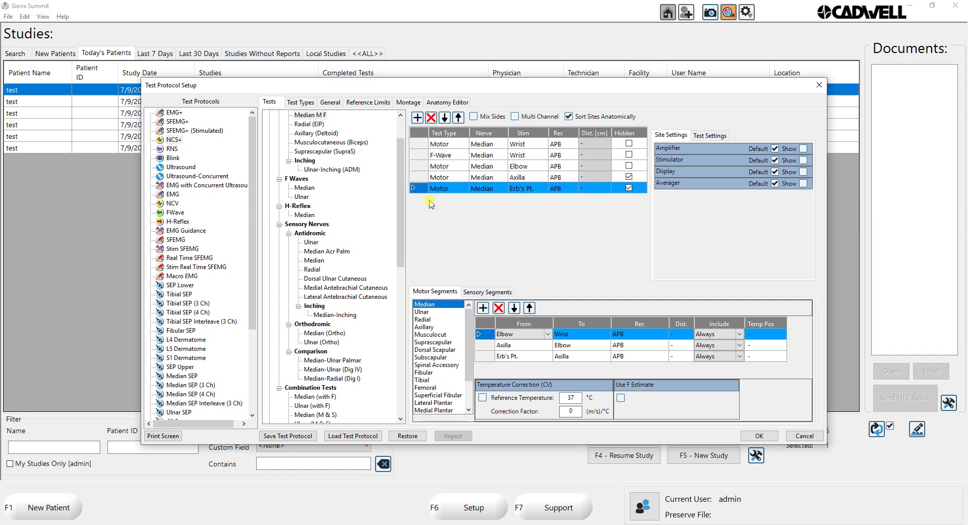
Try the Mix Sides option on the Median M F test and turn it off again.
{"action": "left_click", "coordinate": [474, 117]}
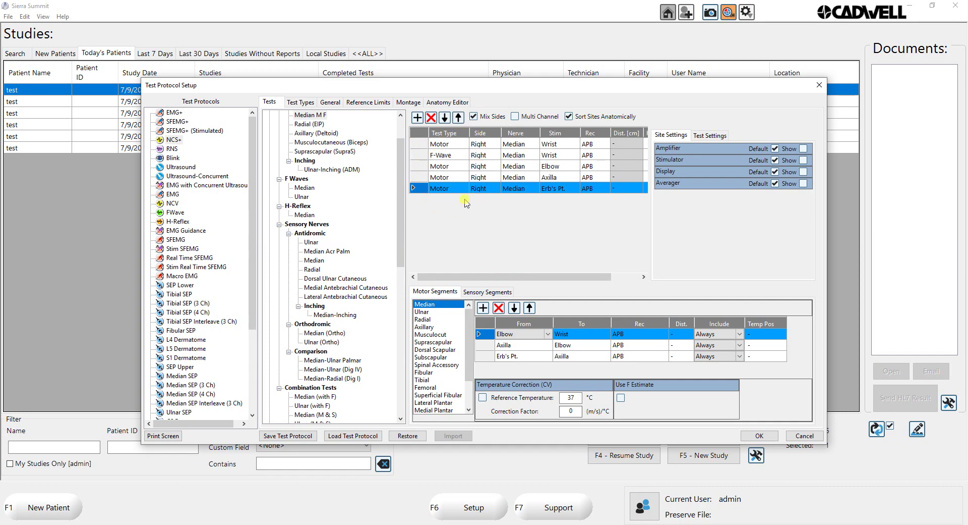
{"action": "left_click", "coordinate": [473, 116]}
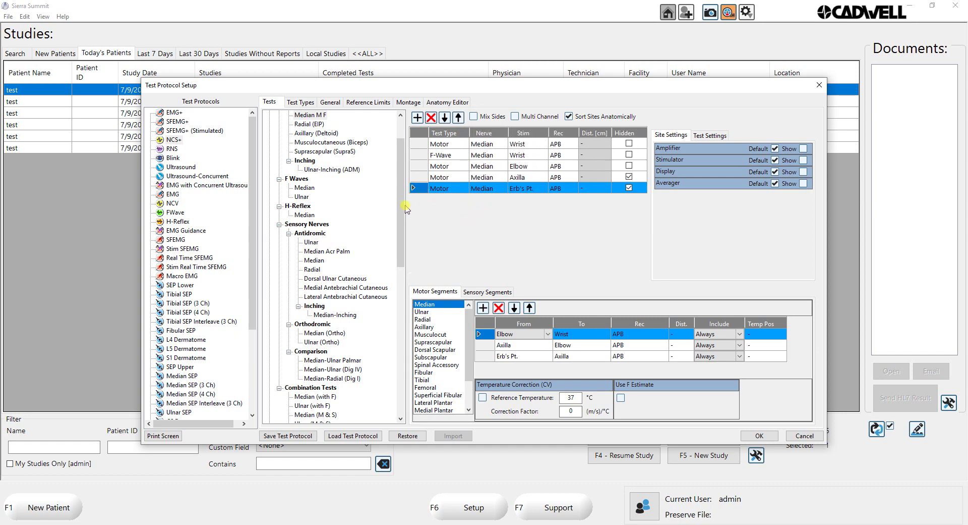
Add a new test setup named Median 2ch M F S directly after Radial (EIP) in the motor nerves.
{"action": "scroll", "coordinate": [383, 192], "scroll_direction": "up", "scroll_amount": 2}
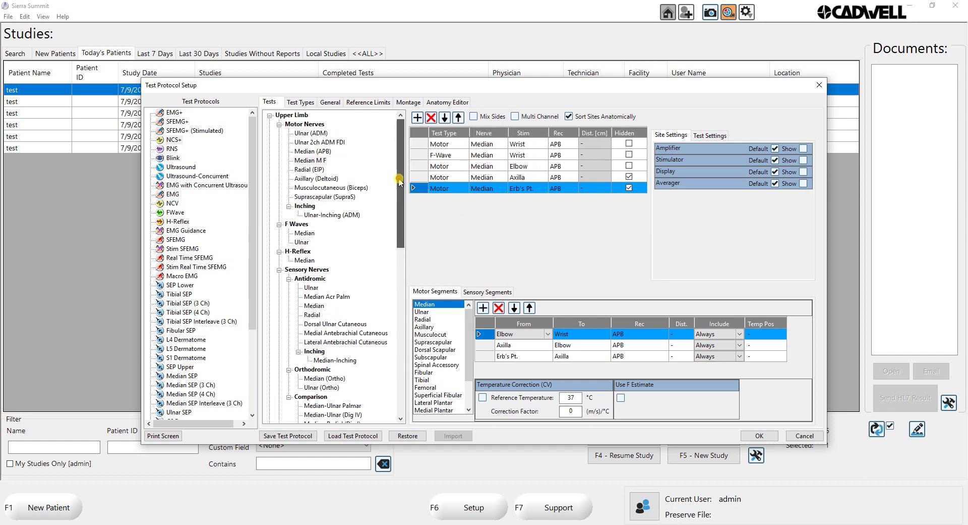
{"action": "left_click", "coordinate": [302, 169]}
{"action": "right_click", "coordinate": [303, 169]}
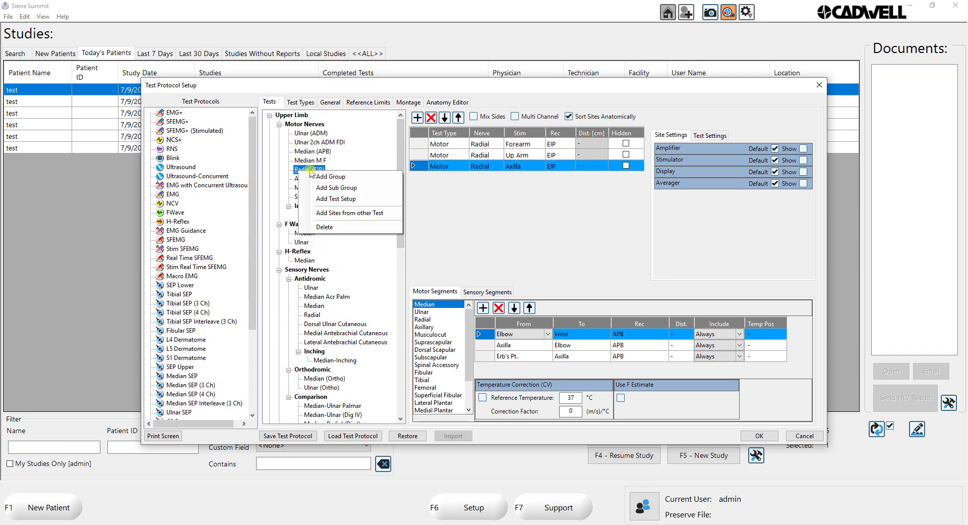
{"action": "left_click", "coordinate": [333, 199]}
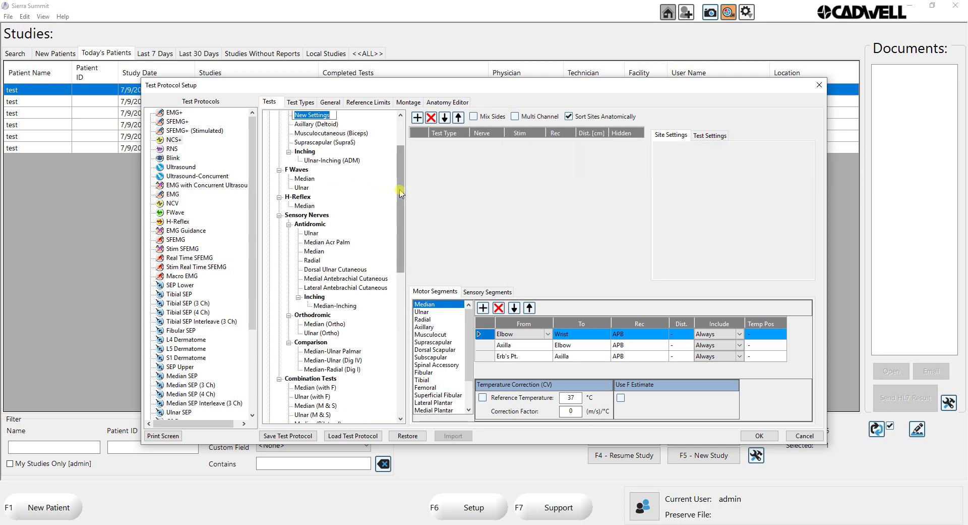
{"action": "left_click_drag", "start_coordinate": [400, 193], "coordinate": [400, 167]}
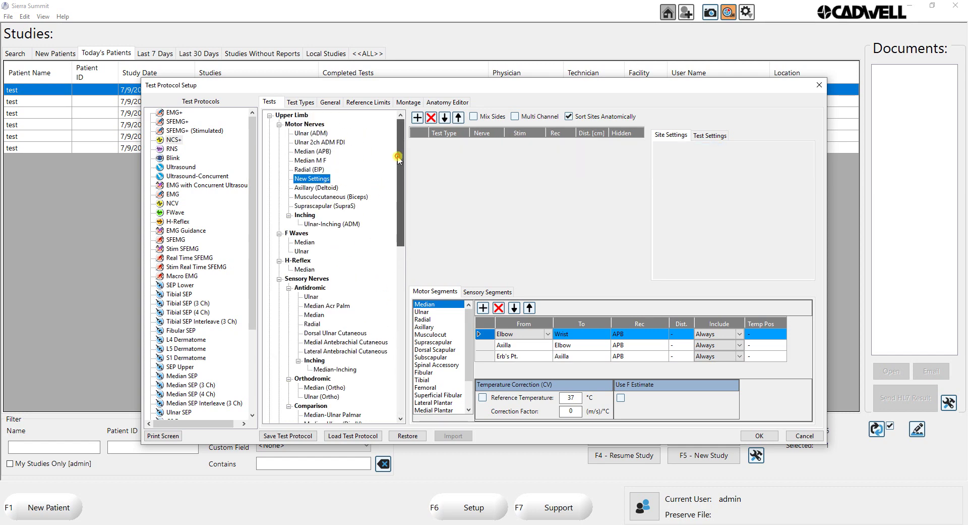
{"action": "left_click", "coordinate": [317, 178]}
{"action": "type", "text": "Median 2ch M F S"}
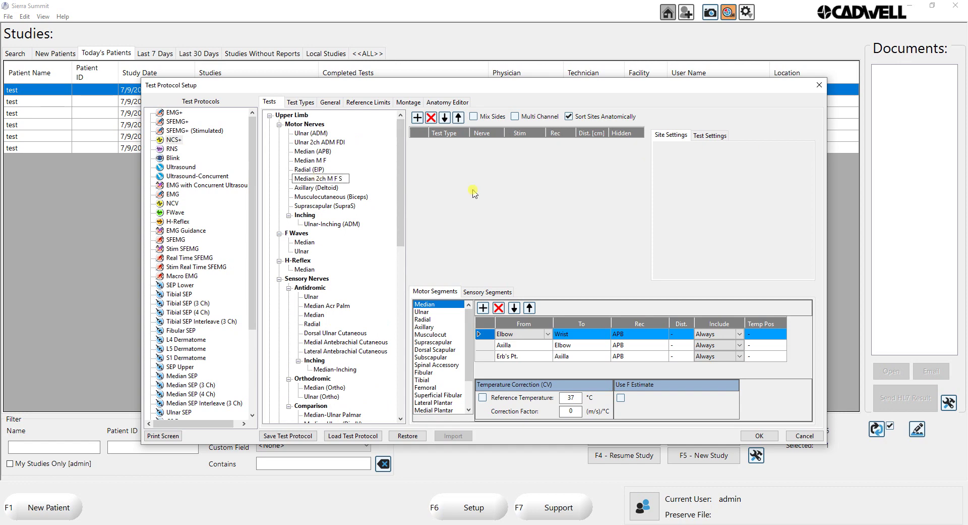
{"action": "key", "text": "Return"}
Add a motor site to Median 2ch M F S for the Median nerve with Wrist stimulation.
{"action": "left_click", "coordinate": [418, 117]}
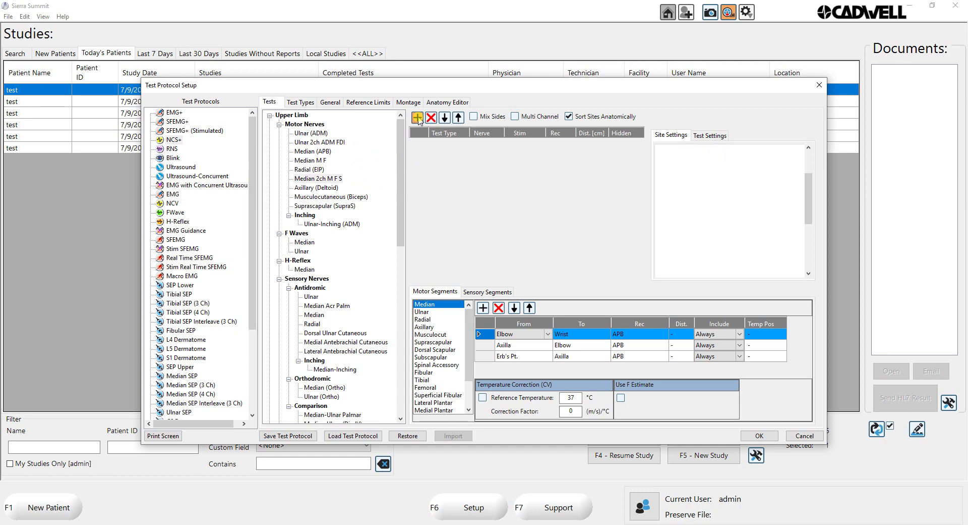
{"action": "left_click", "coordinate": [487, 144]}
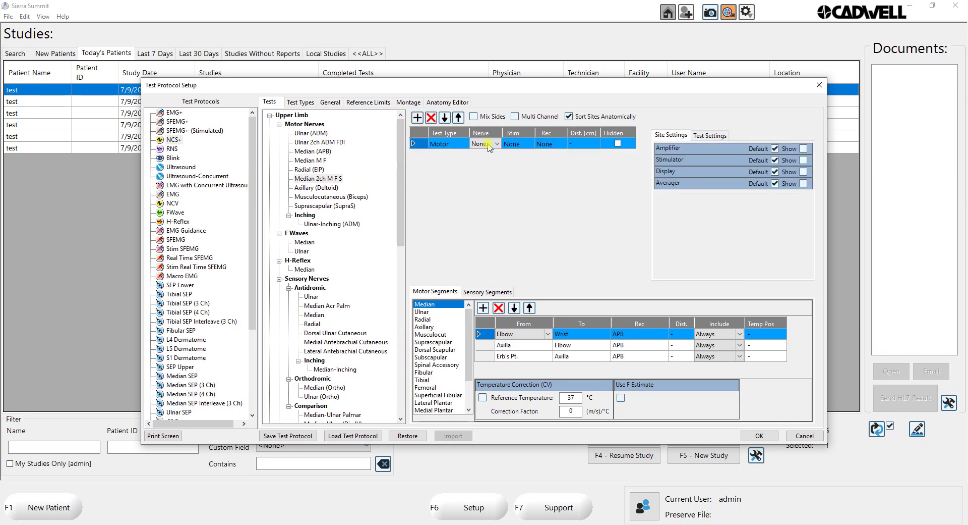
{"action": "left_click", "coordinate": [491, 143]}
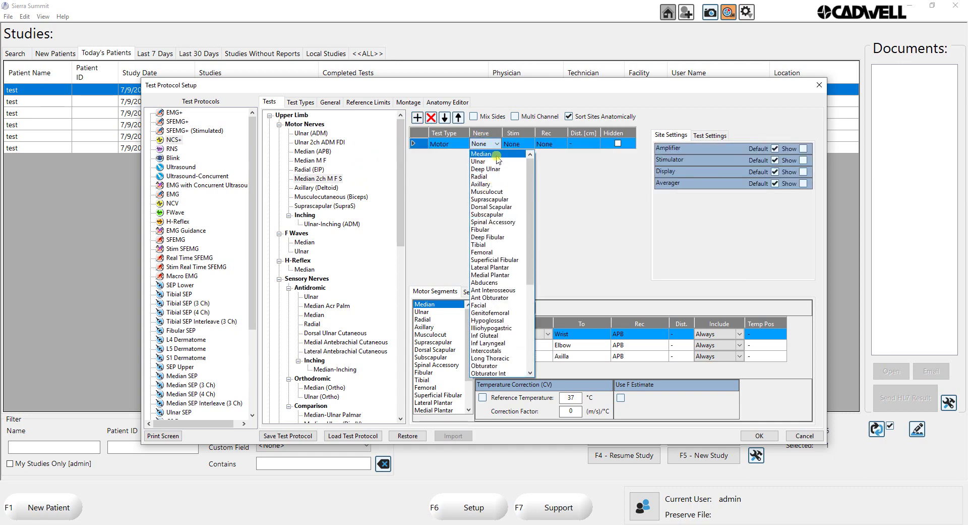
{"action": "left_click", "coordinate": [482, 154]}
{"action": "left_click", "coordinate": [523, 145]}
{"action": "left_click", "coordinate": [524, 145]}
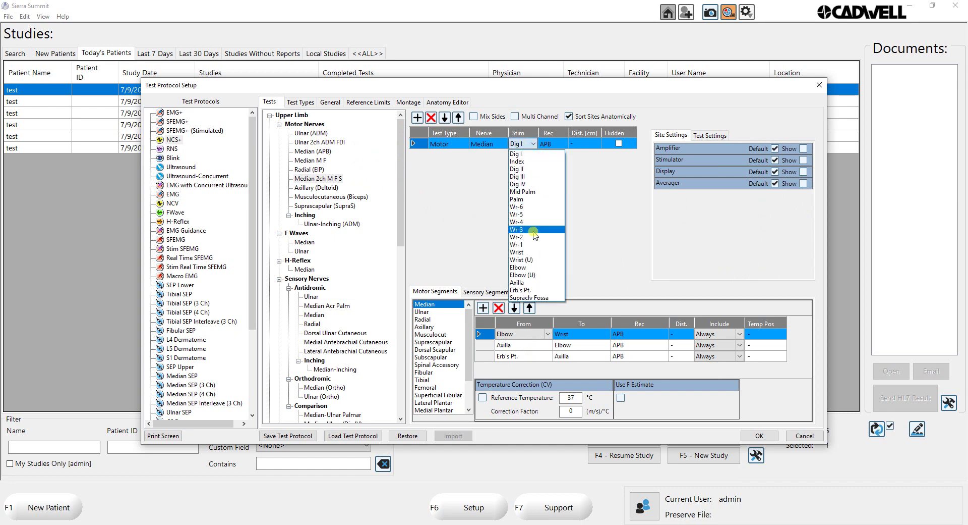
{"action": "left_click", "coordinate": [527, 252]}
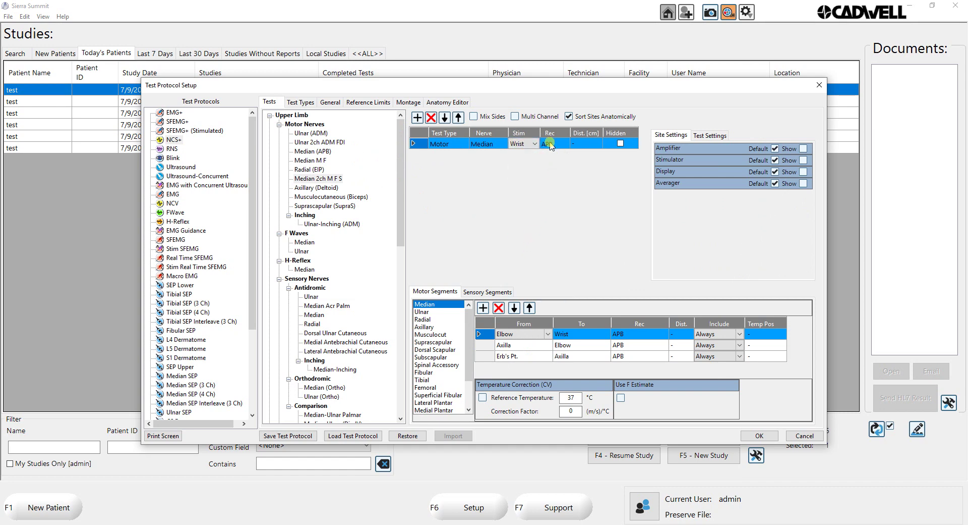
Add a Sensory site for the Median nerve with Wrist stimulation and Dig II recording to Median 2ch M F S.
{"action": "left_click", "coordinate": [417, 117]}
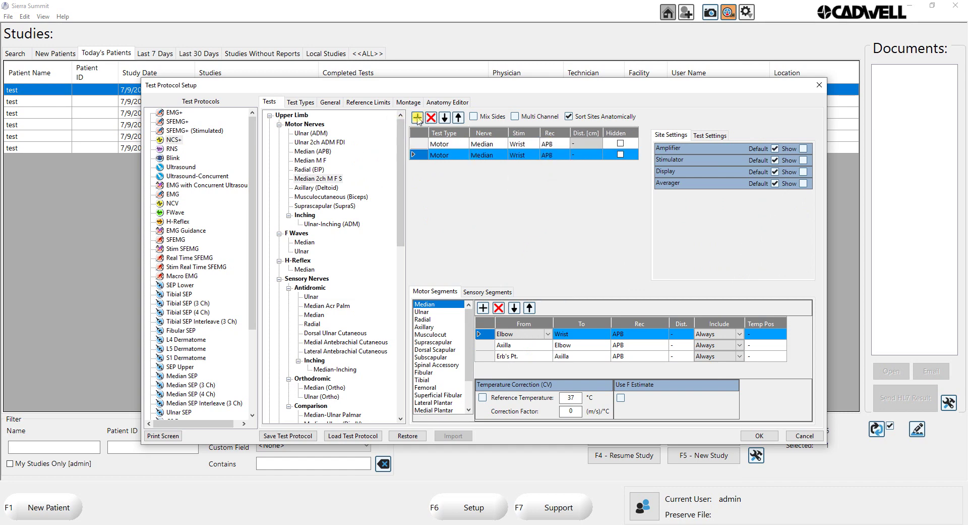
{"action": "left_click", "coordinate": [451, 155]}
{"action": "left_click", "coordinate": [452, 158]}
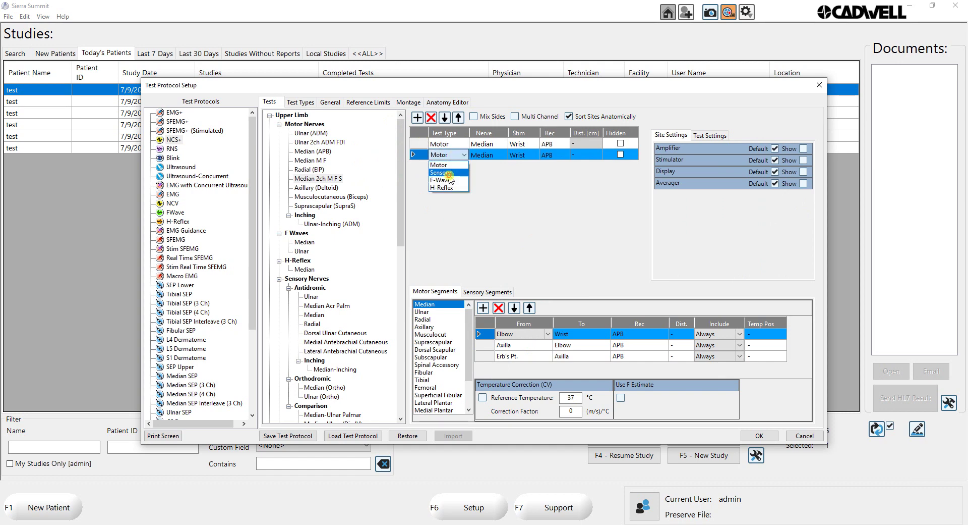
{"action": "left_click", "coordinate": [448, 171]}
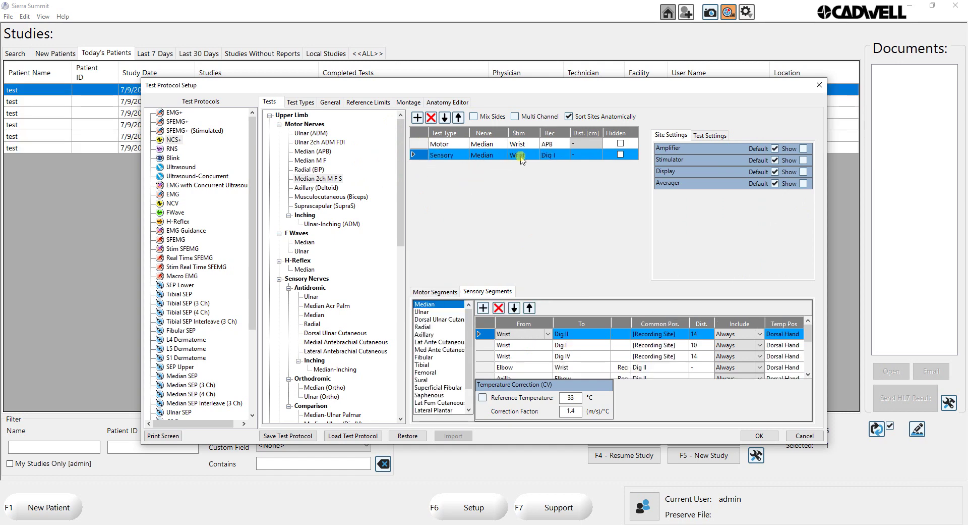
{"action": "left_click", "coordinate": [554, 158]}
{"action": "left_click", "coordinate": [554, 158]}
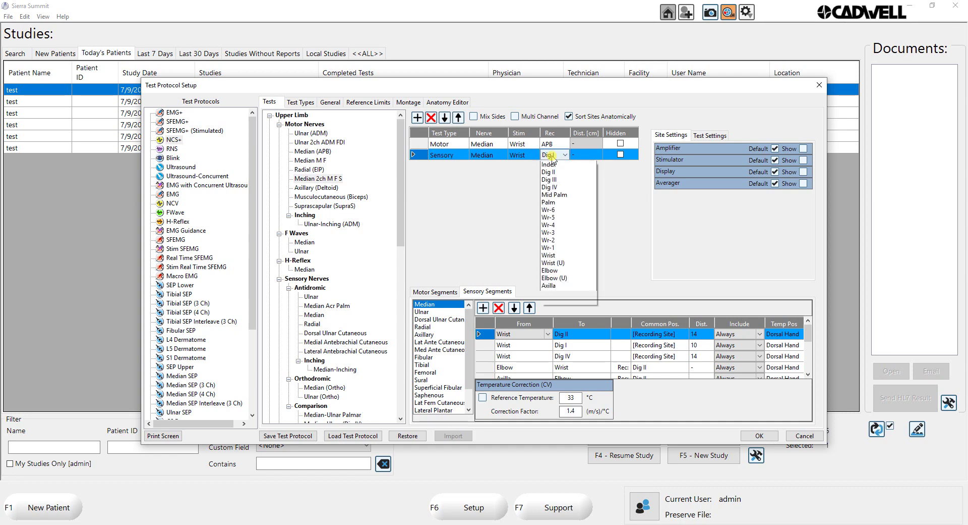
{"action": "left_click", "coordinate": [550, 172]}
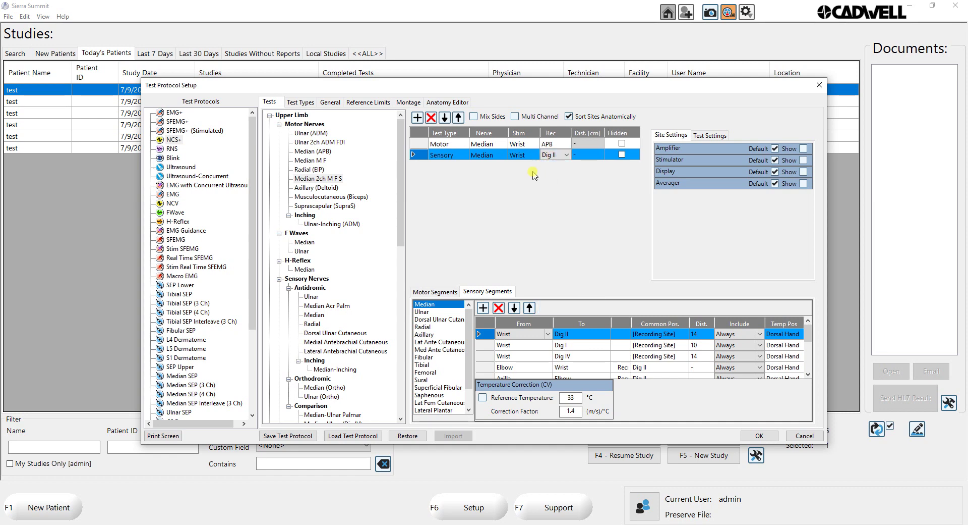
Add an F-Wave site for the Median nerve with Wrist stimulation, recording from APB.
{"action": "left_click", "coordinate": [417, 118]}
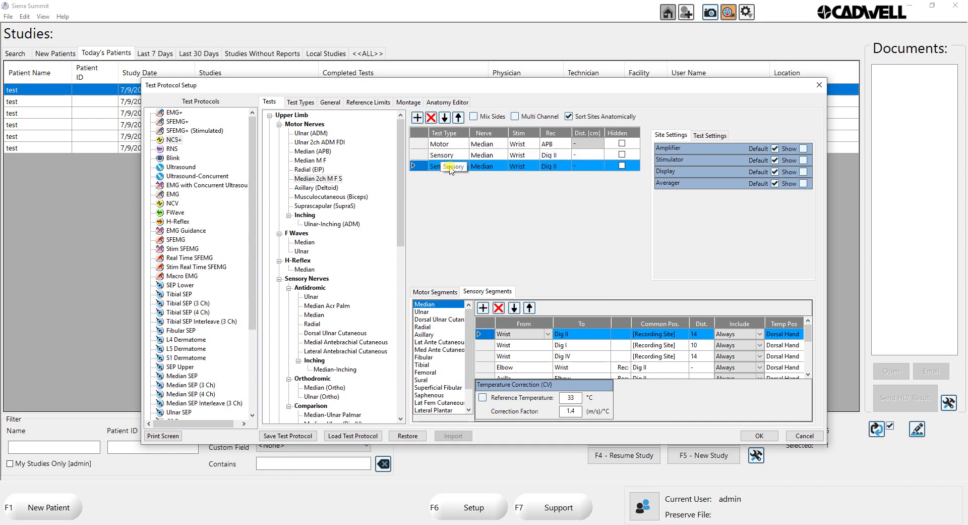
{"action": "left_click", "coordinate": [450, 170]}
{"action": "left_click", "coordinate": [450, 170]}
{"action": "left_click", "coordinate": [452, 189]}
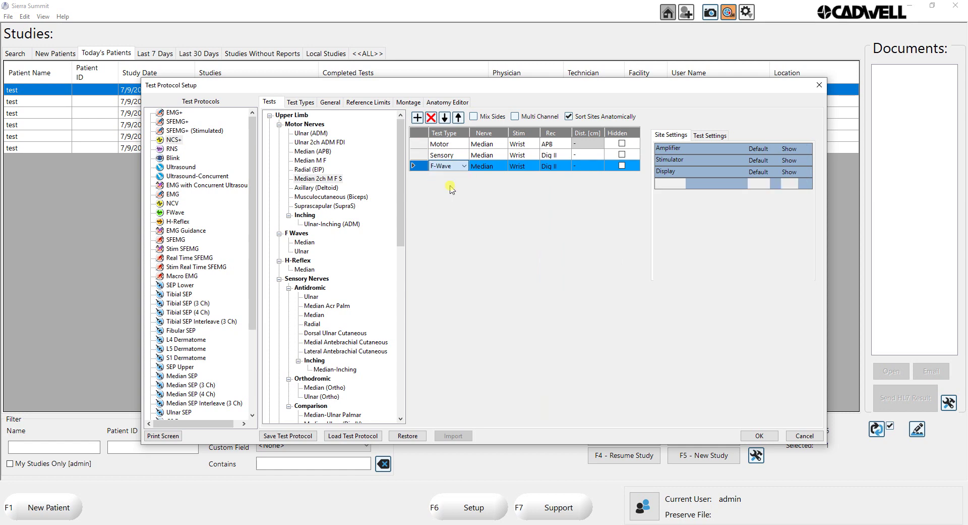
{"action": "left_click", "coordinate": [485, 167]}
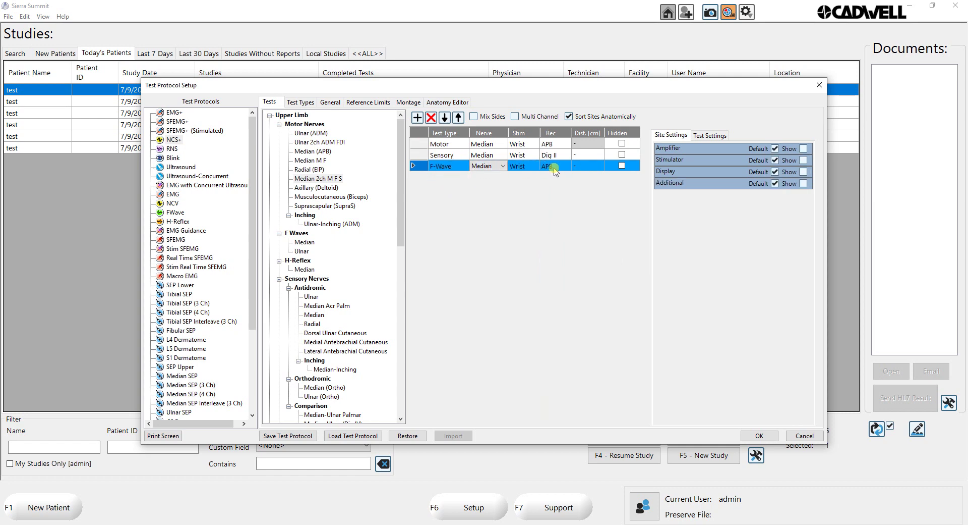
Add a Motor site for the Median nerve with Elbow stimulation and APB recording.
{"action": "left_click", "coordinate": [418, 119]}
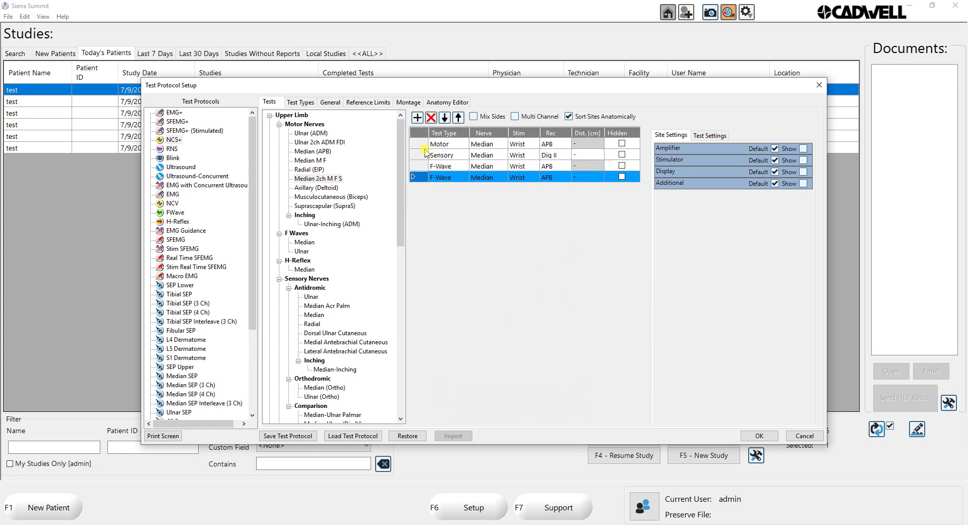
{"action": "left_click", "coordinate": [440, 177]}
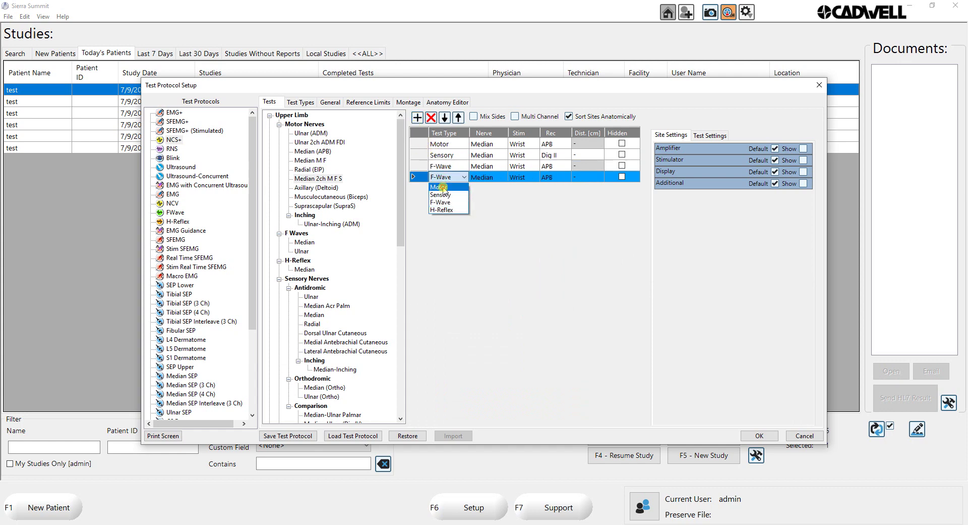
{"action": "left_click", "coordinate": [439, 187]}
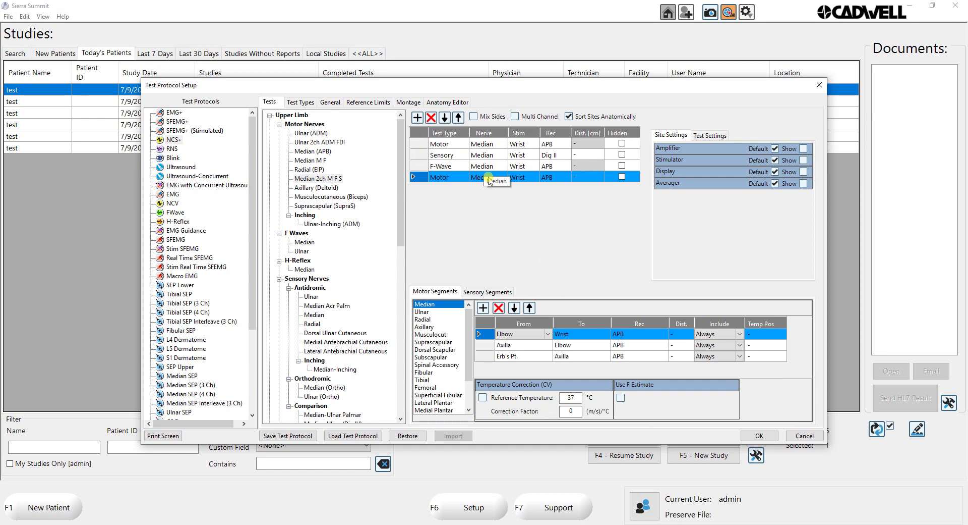
{"action": "left_click", "coordinate": [519, 177]}
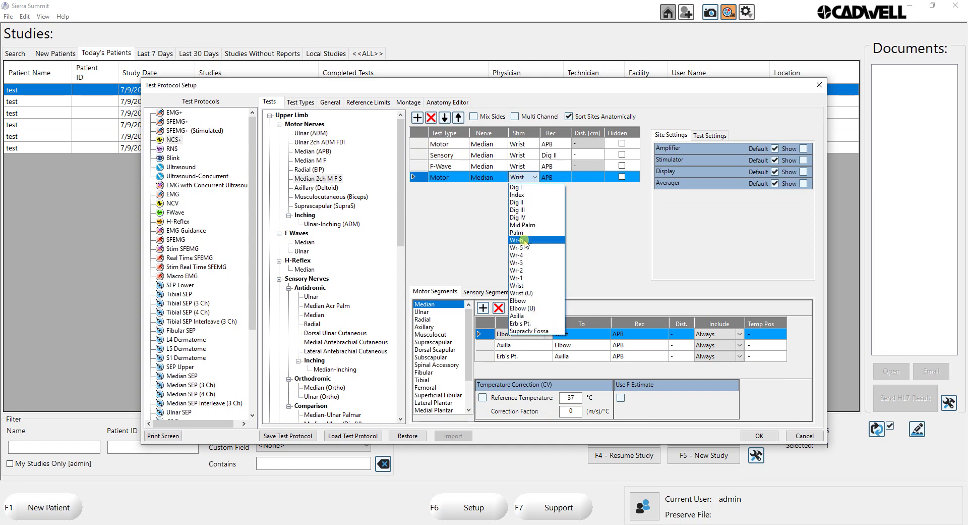
{"action": "left_click", "coordinate": [519, 300]}
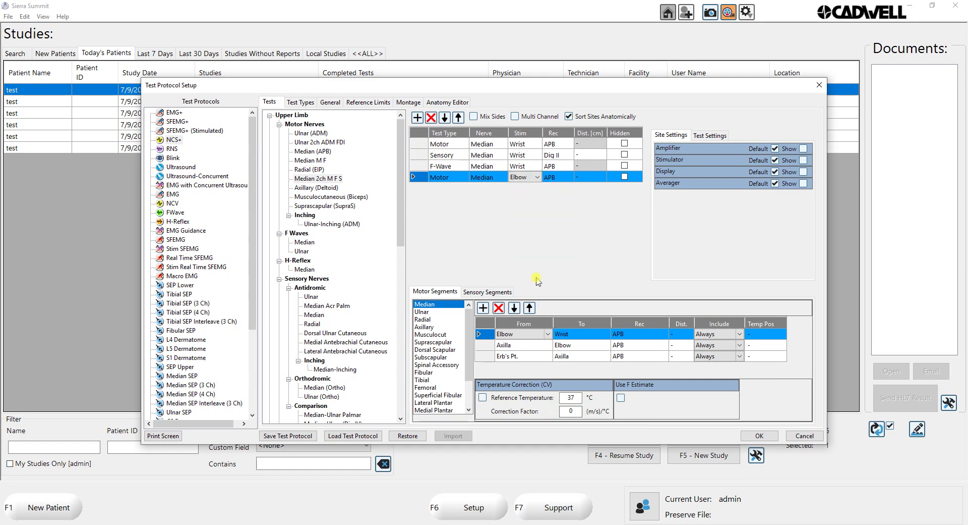
Add a hidden Median motor site with Axilla stimulation and APB recording, and turn on Multi Channel for the test.
{"action": "left_click", "coordinate": [417, 117]}
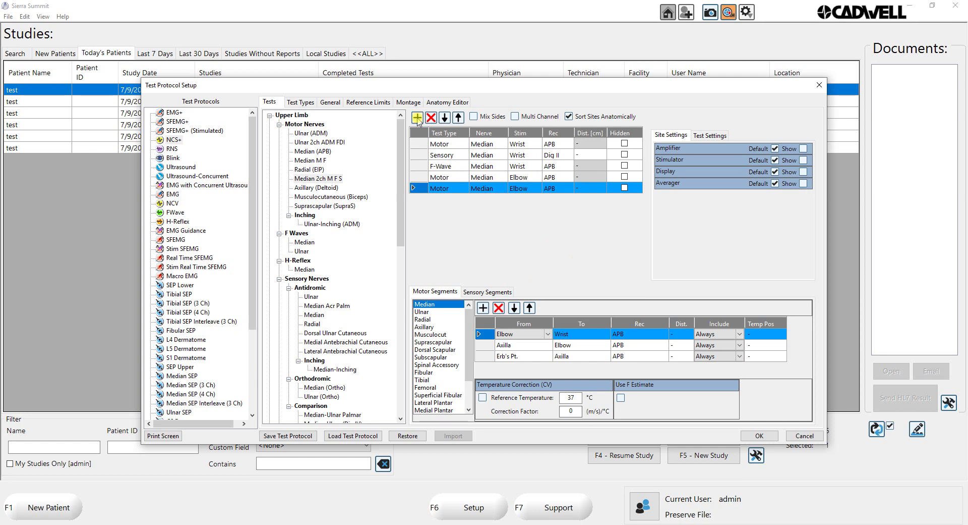
{"action": "left_click", "coordinate": [518, 190]}
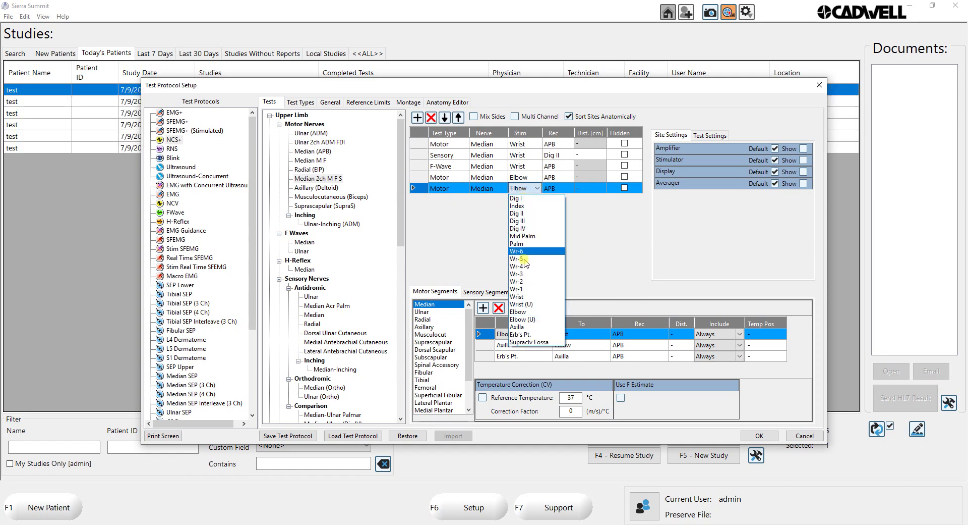
{"action": "left_click", "coordinate": [519, 327]}
{"action": "left_click", "coordinate": [624, 189]}
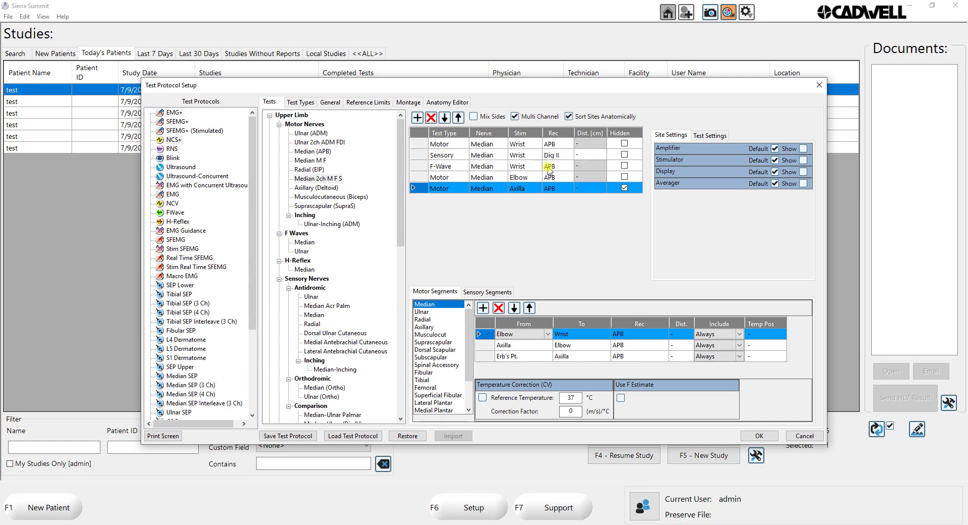
Override the default amplifier settings of the Dig II sensory site and assign it to channel 2.
{"action": "left_click", "coordinate": [428, 155]}
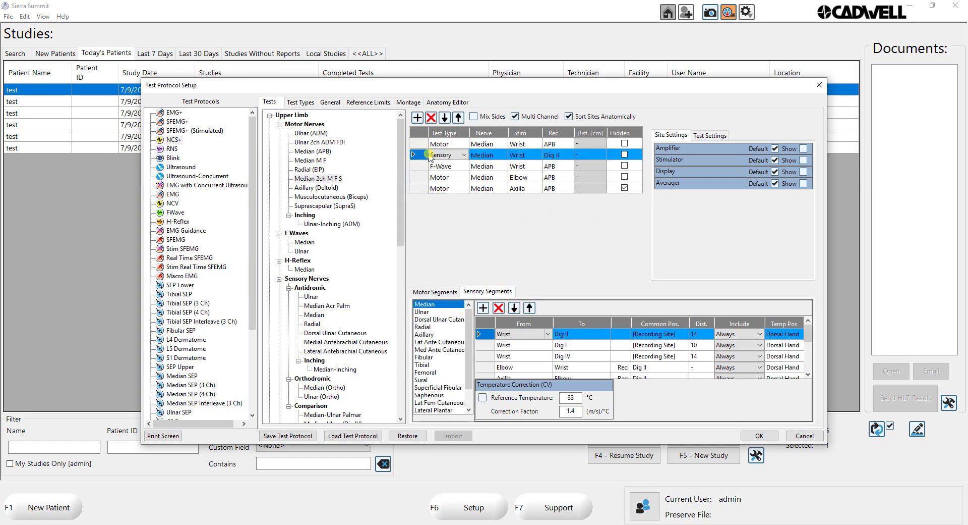
{"action": "left_click", "coordinate": [775, 149]}
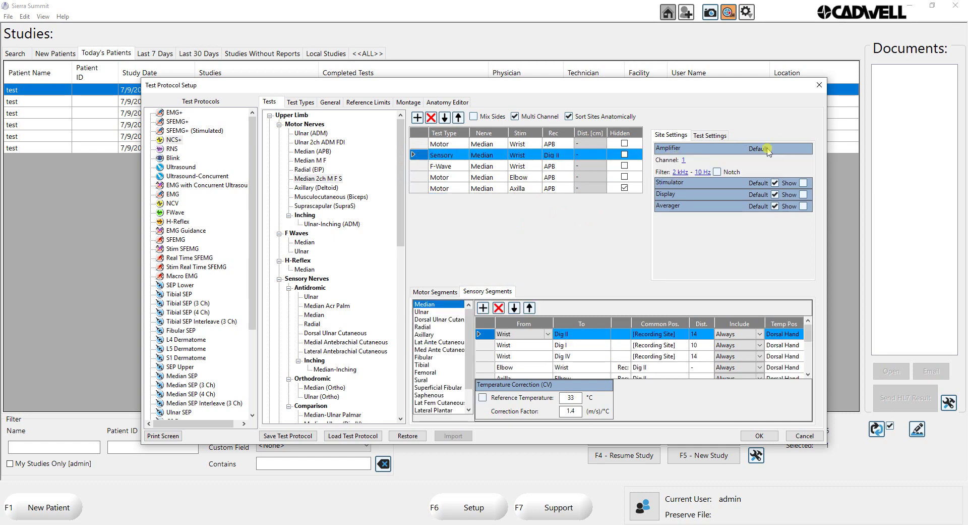
{"action": "left_click", "coordinate": [684, 160]}
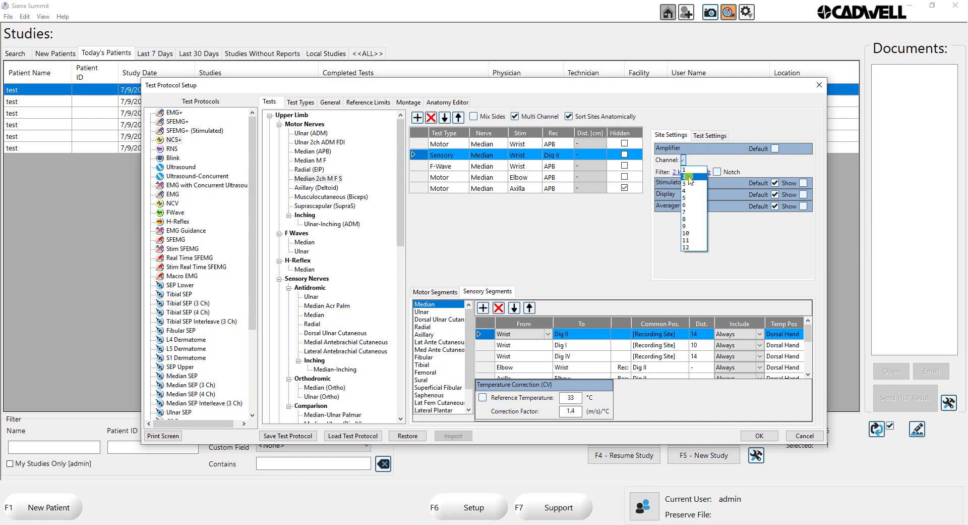
{"action": "left_click", "coordinate": [688, 176]}
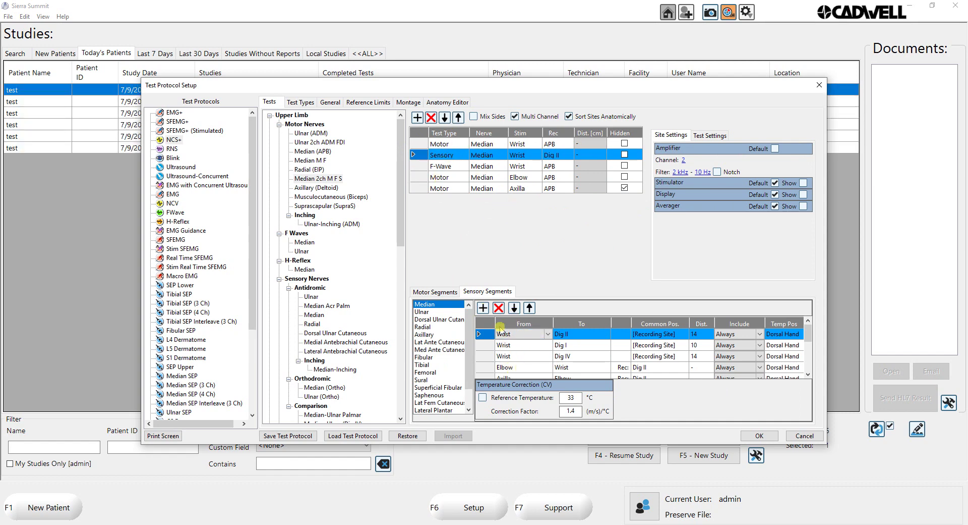
Check the motor and sensory segments of the test, and accept the test protocol setup changes.
{"action": "left_click", "coordinate": [446, 293]}
{"action": "left_click", "coordinate": [474, 293]}
{"action": "left_click", "coordinate": [760, 436]}
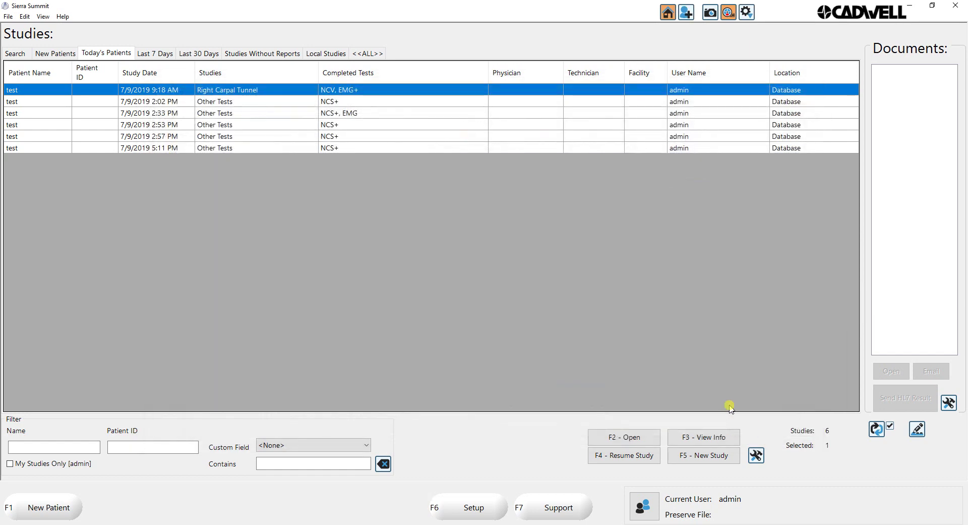